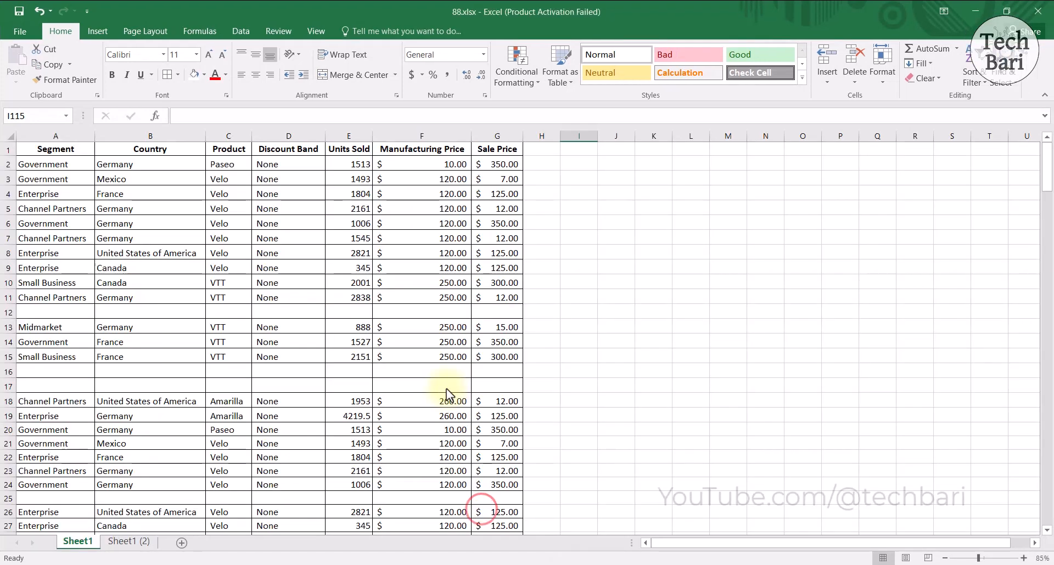
Look through the whole sales table on Sheet1, from the header row to the last record, for blank rows.
left_click(560, 358)
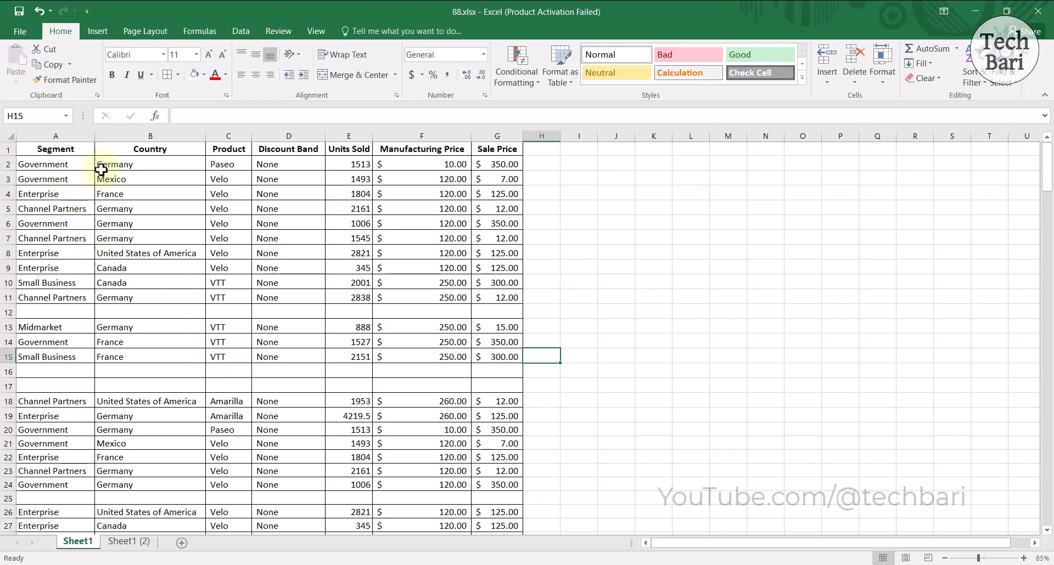
scroll(263, 270, "down", 7)
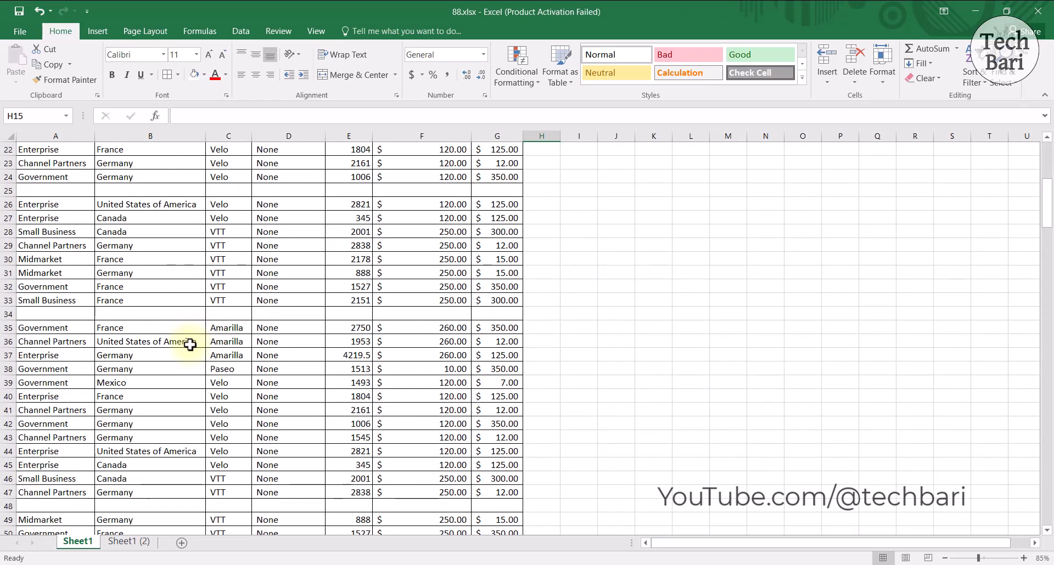
scroll(190, 344, "down", 20)
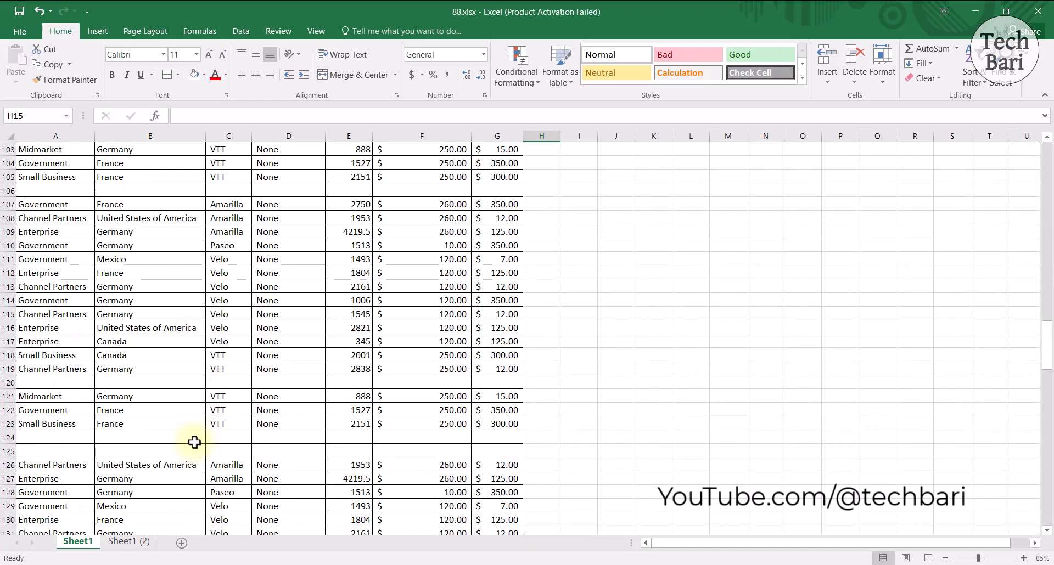
scroll(195, 443, "down", 20)
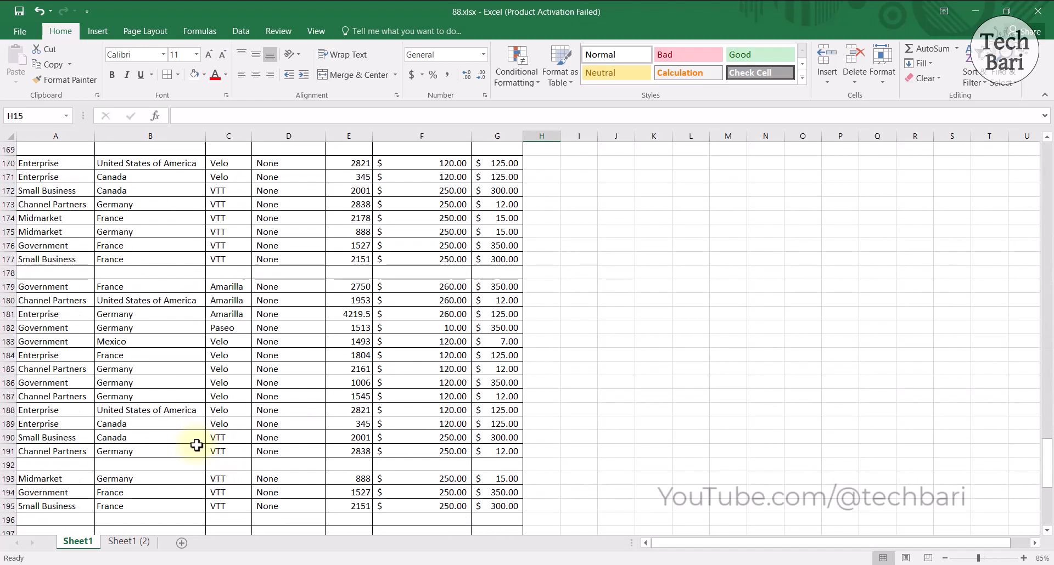
scroll(196, 445, "down", 12)
scroll(188, 447, "up", 4)
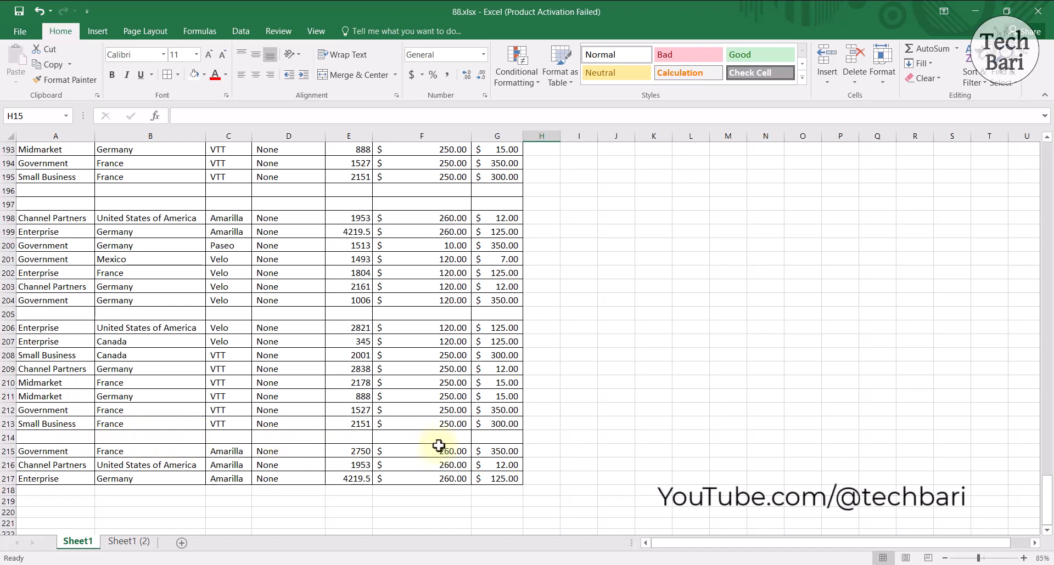
scroll(171, 431, "up", 2)
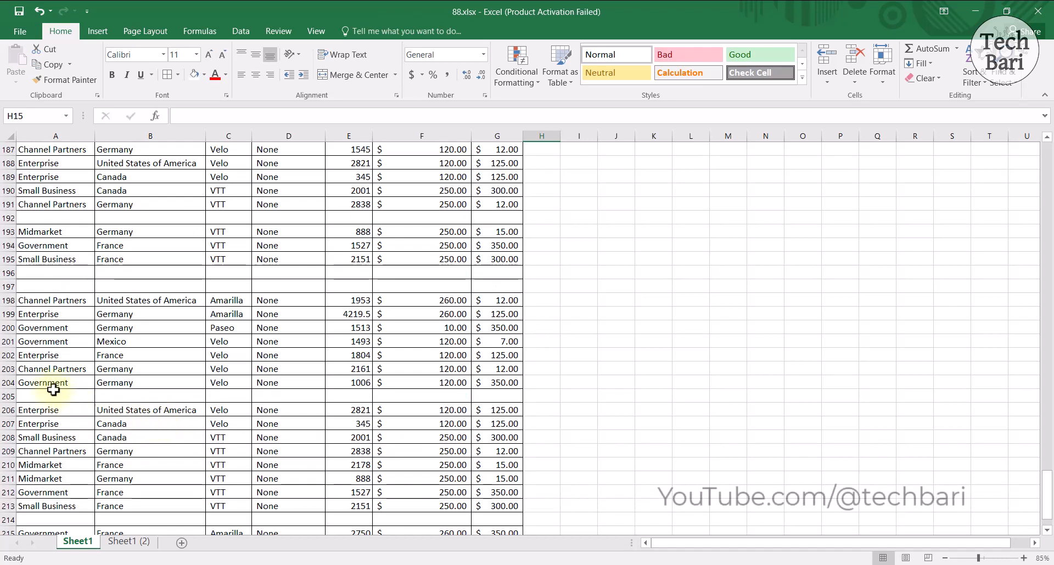
scroll(226, 378, "up", 3)
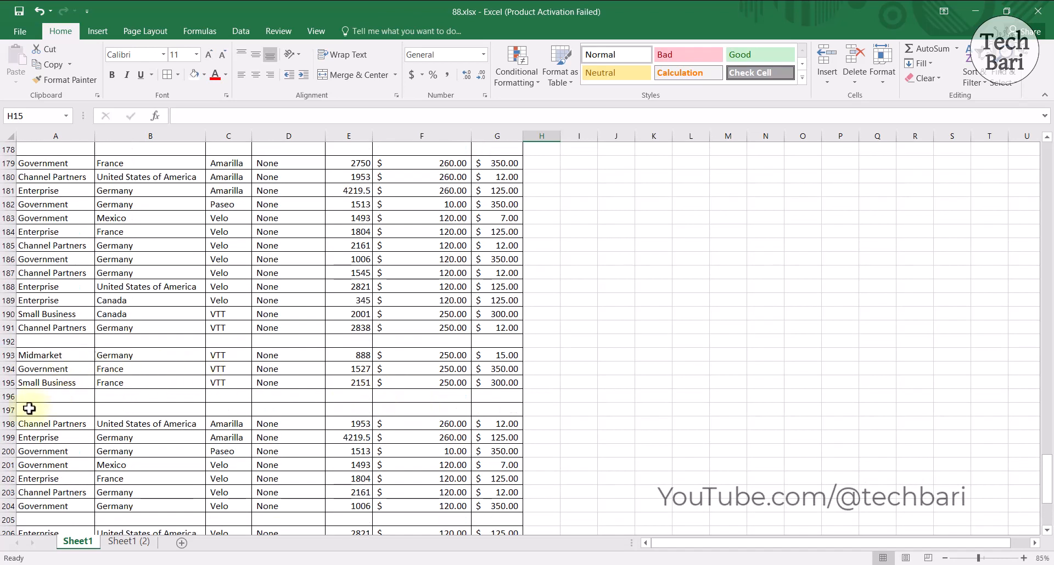
scroll(429, 349, "up", 12)
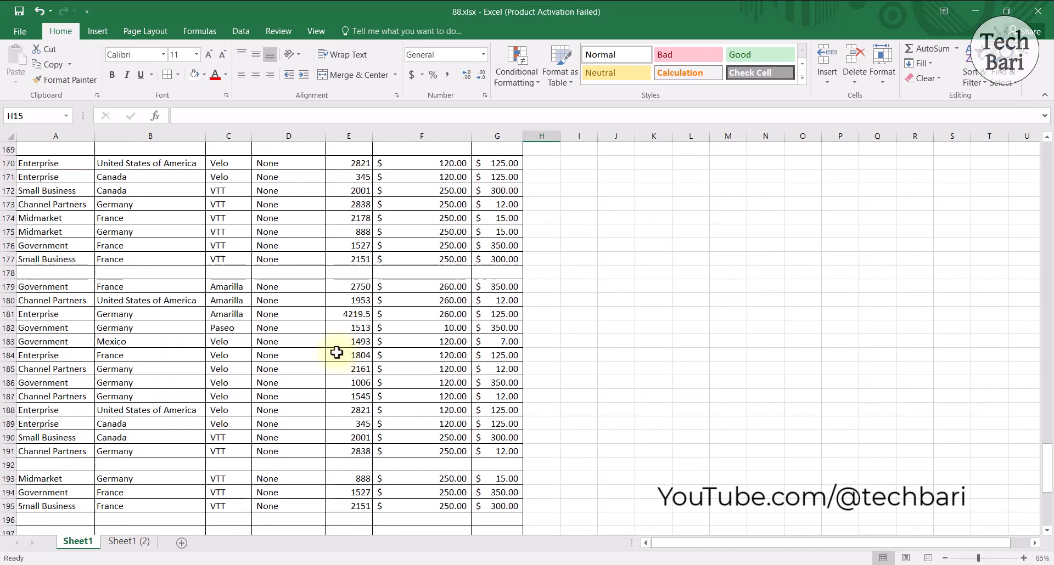
scroll(195, 364, "up", 11)
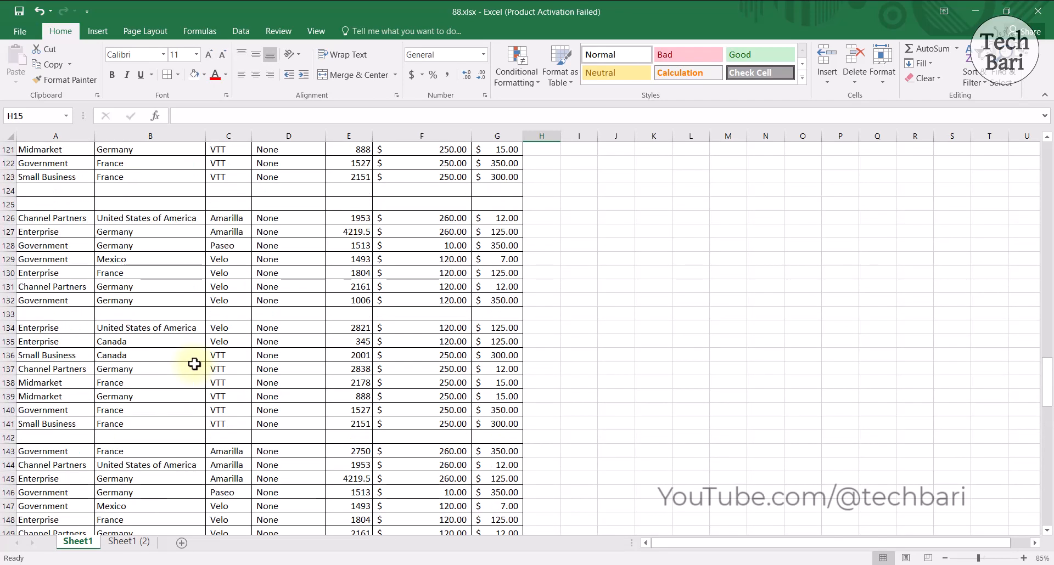
scroll(196, 362, "up", 11)
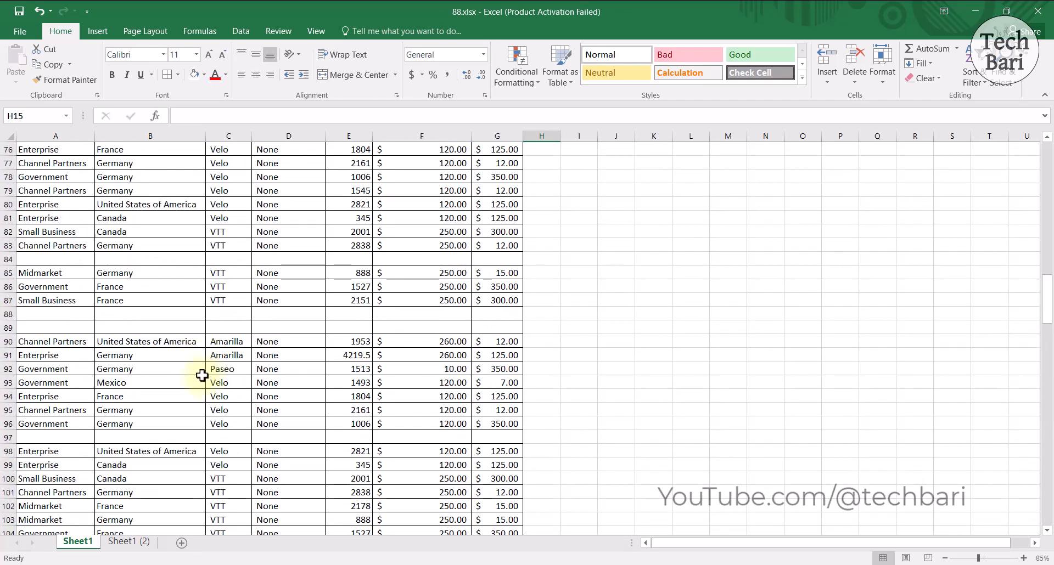
scroll(202, 375, "up", 4)
scroll(203, 371, "up", 18)
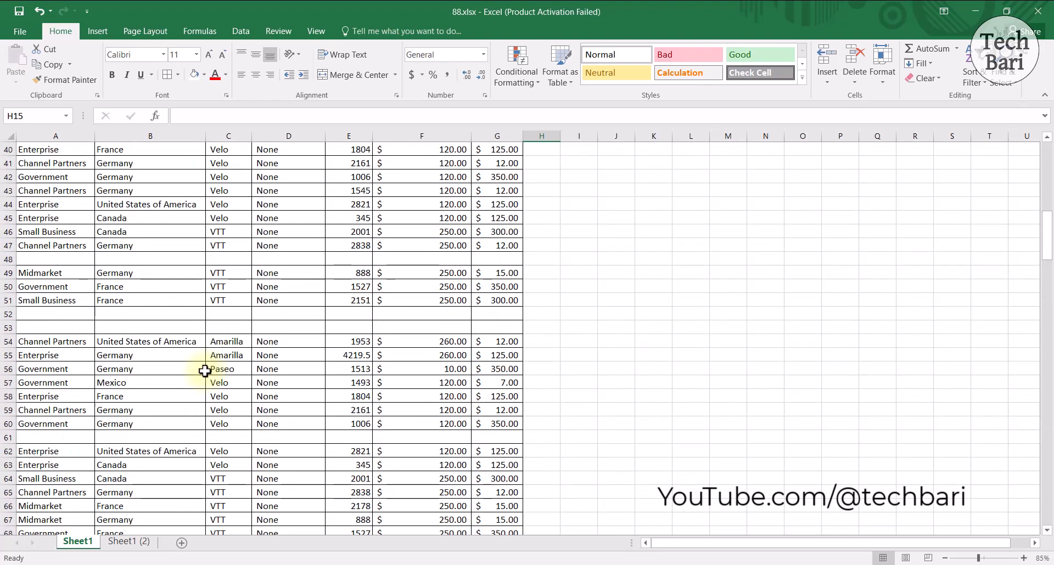
scroll(204, 372, "up", 3)
left_click(288, 402)
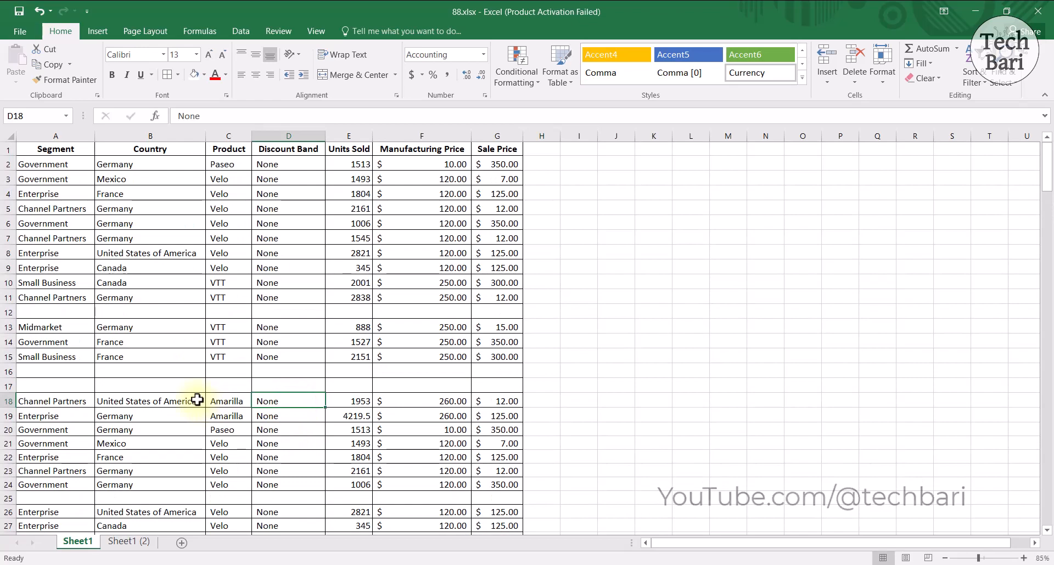
scroll(197, 401, "down", 20)
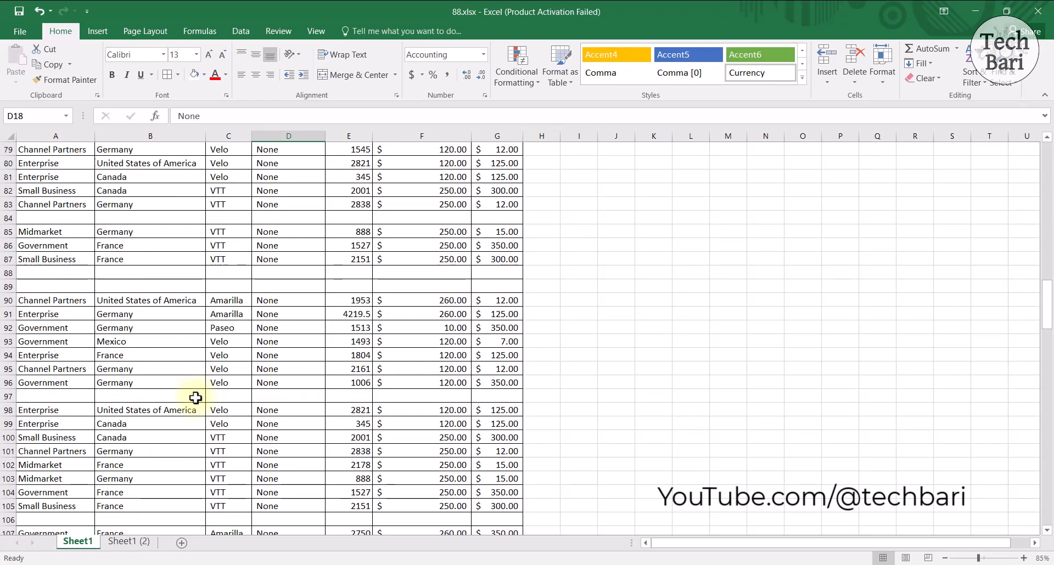
scroll(196, 398, "down", 20)
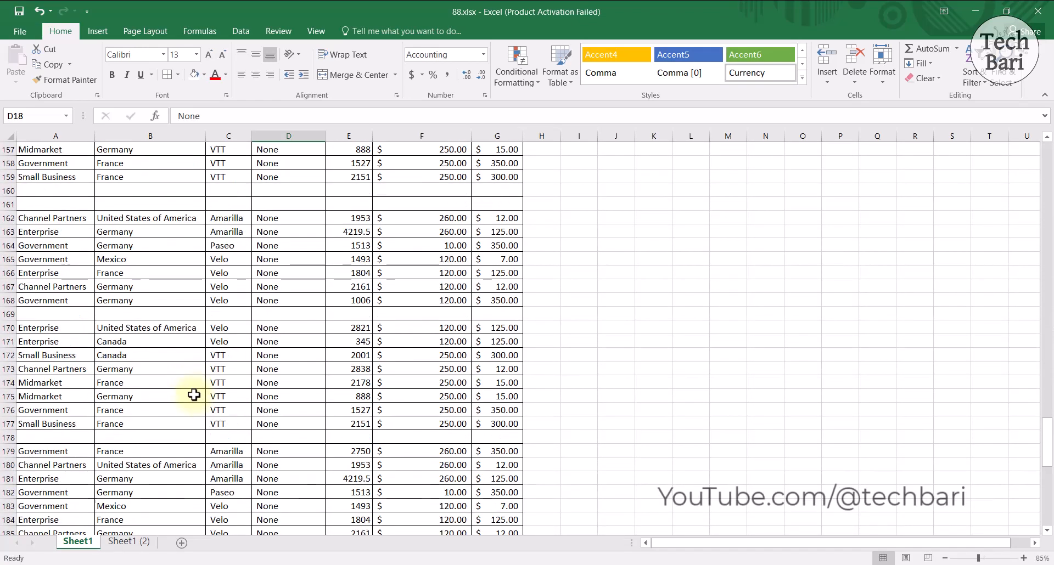
scroll(194, 395, "down", 13)
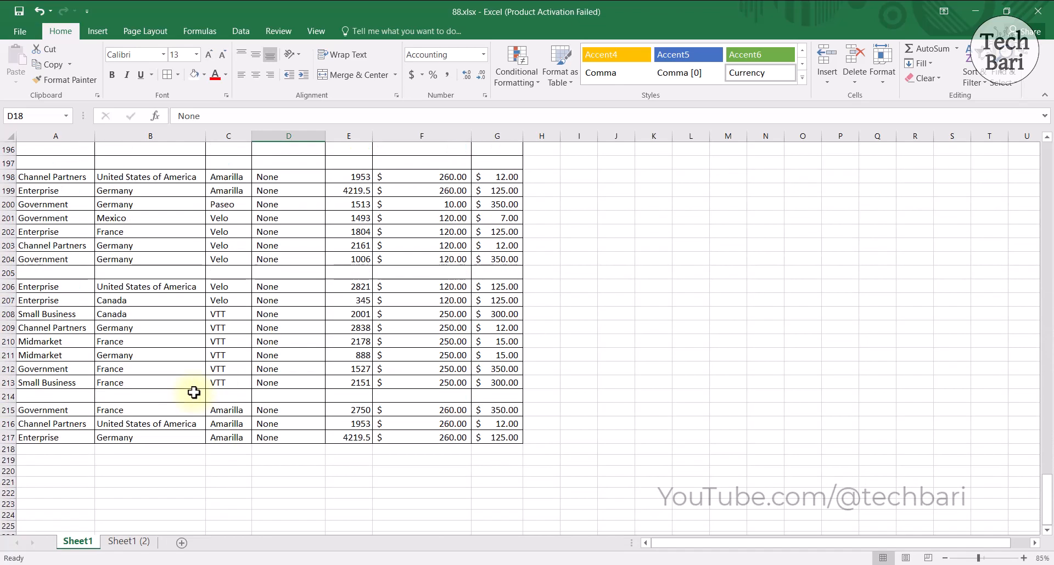
scroll(194, 391, "up", 20)
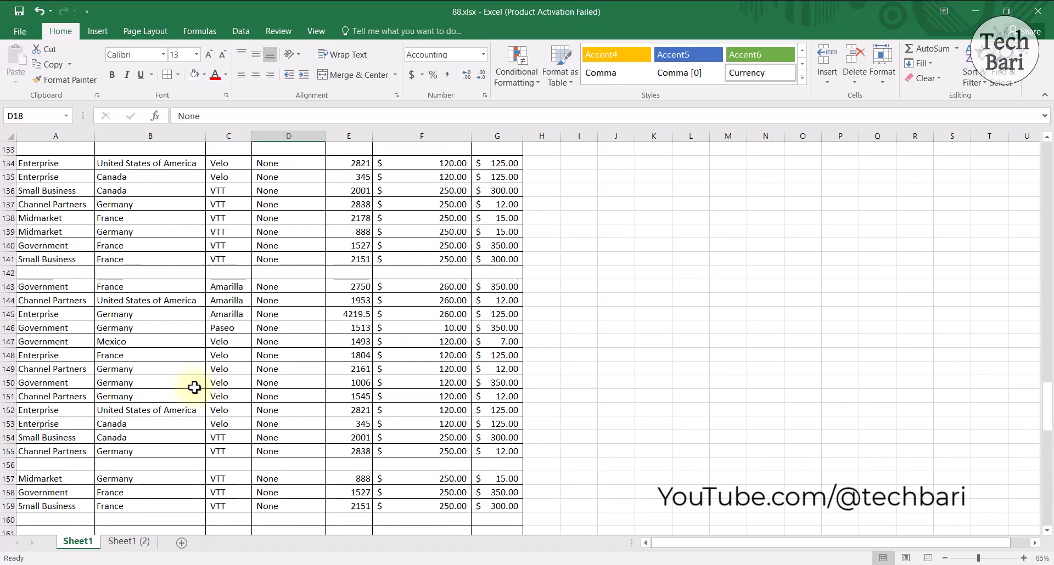
scroll(195, 387, "up", 20)
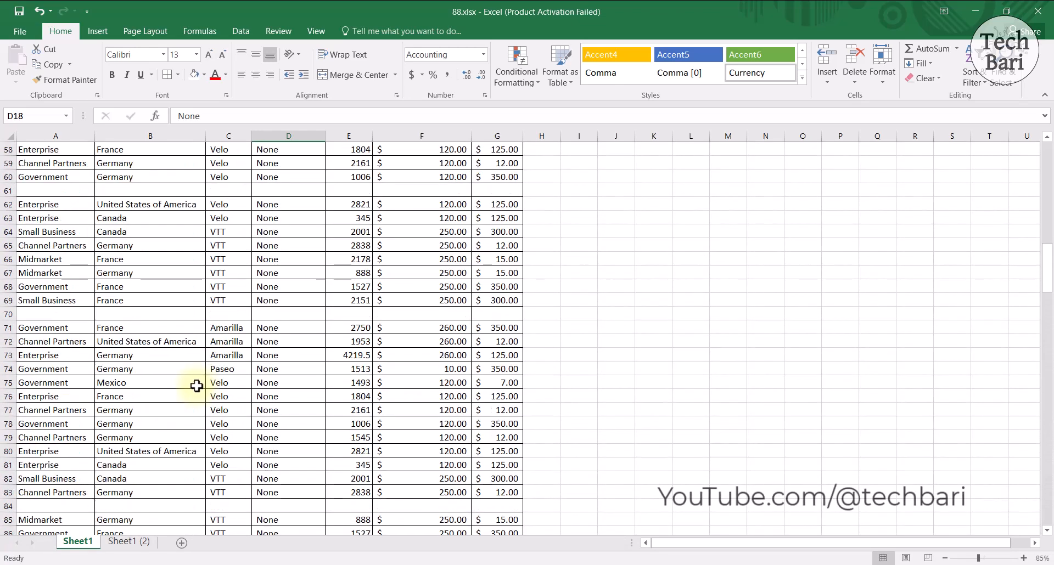
scroll(197, 385, "up", 9)
scroll(204, 393, "up", 10)
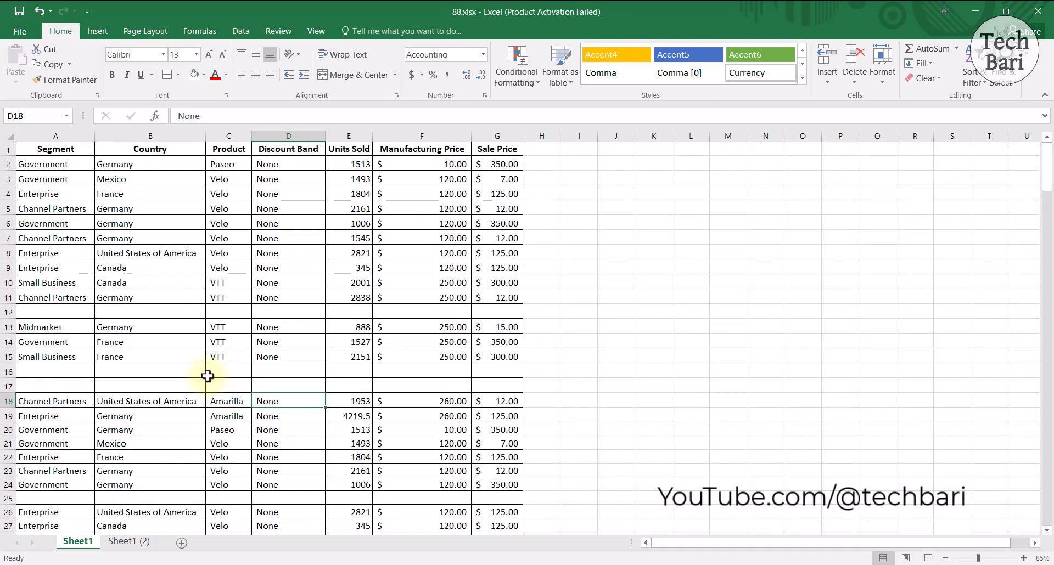
scroll(206, 367, "down", 8)
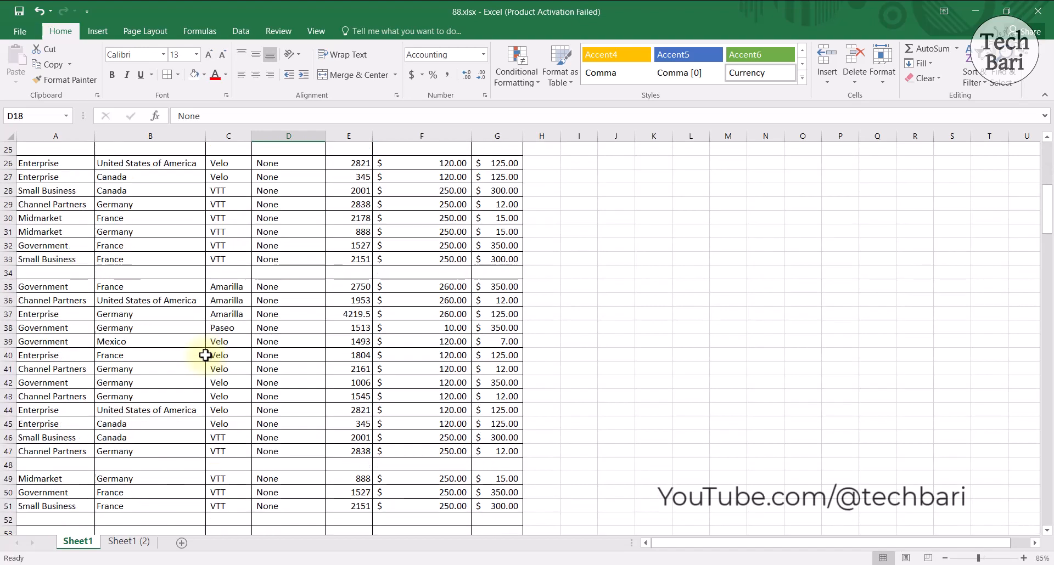
scroll(205, 355, "down", 20)
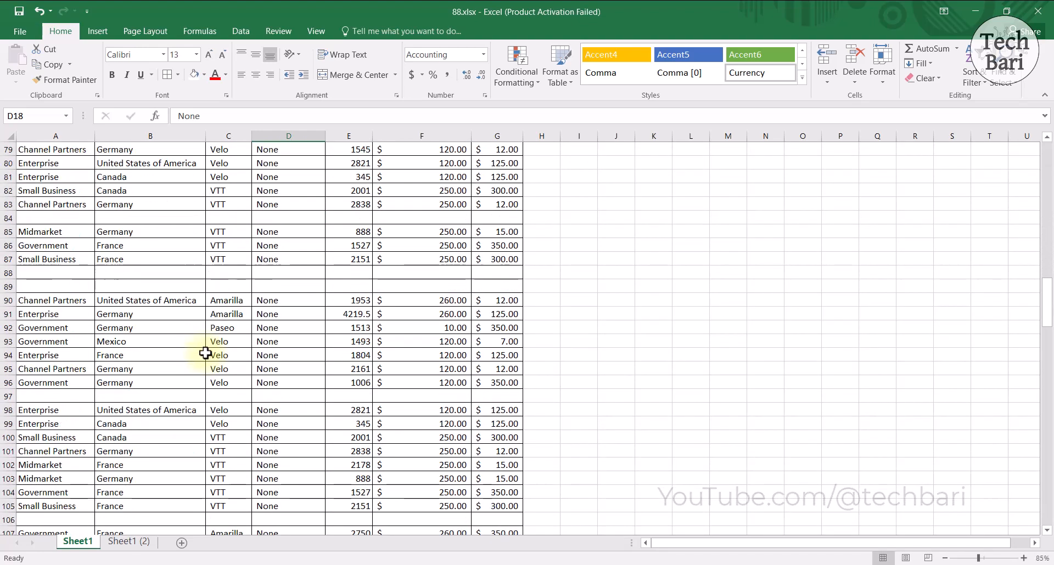
scroll(205, 351, "down", 13)
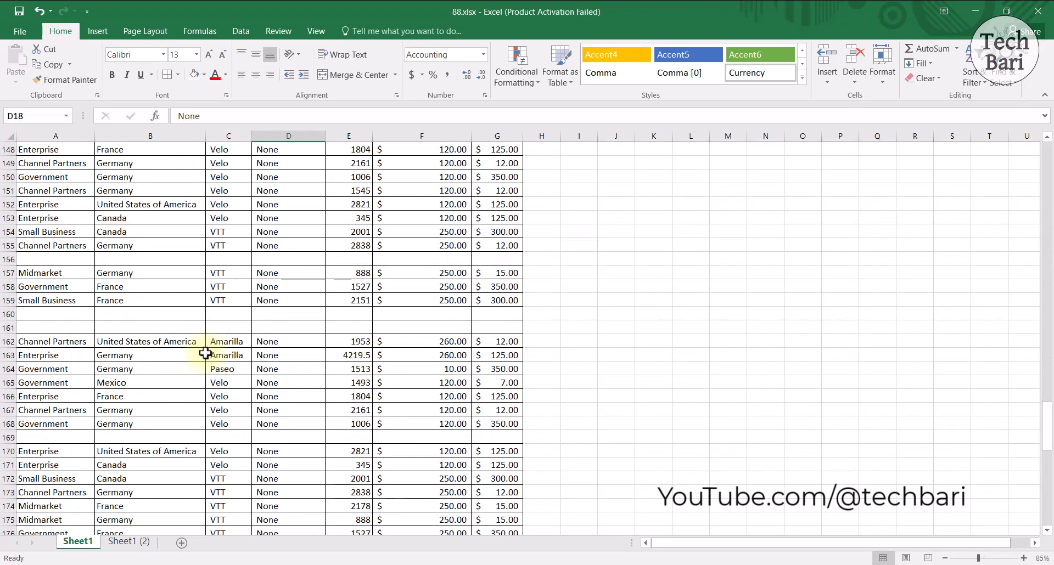
scroll(205, 352, "up", 20)
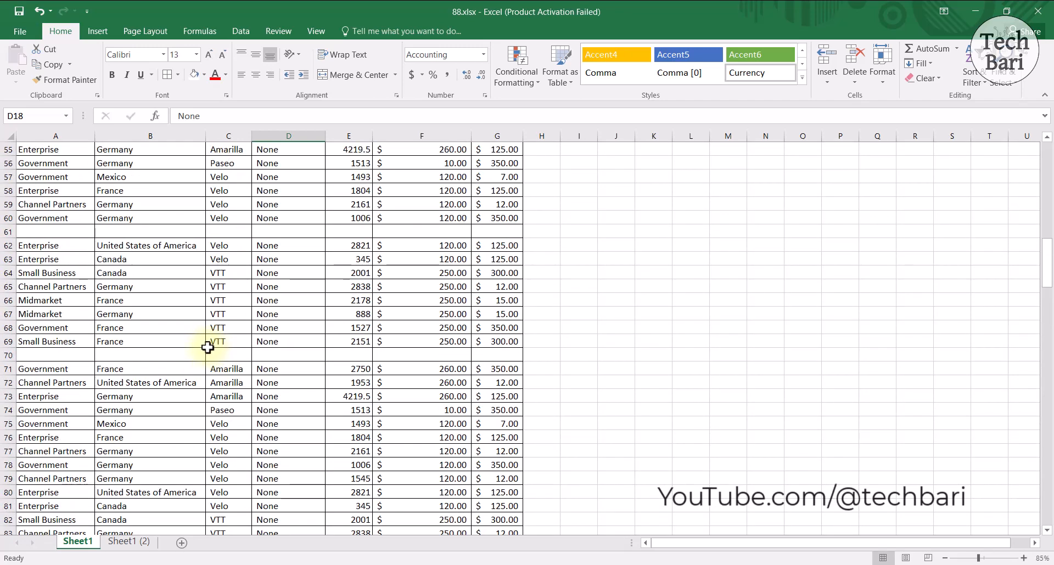
scroll(208, 344, "up", 9)
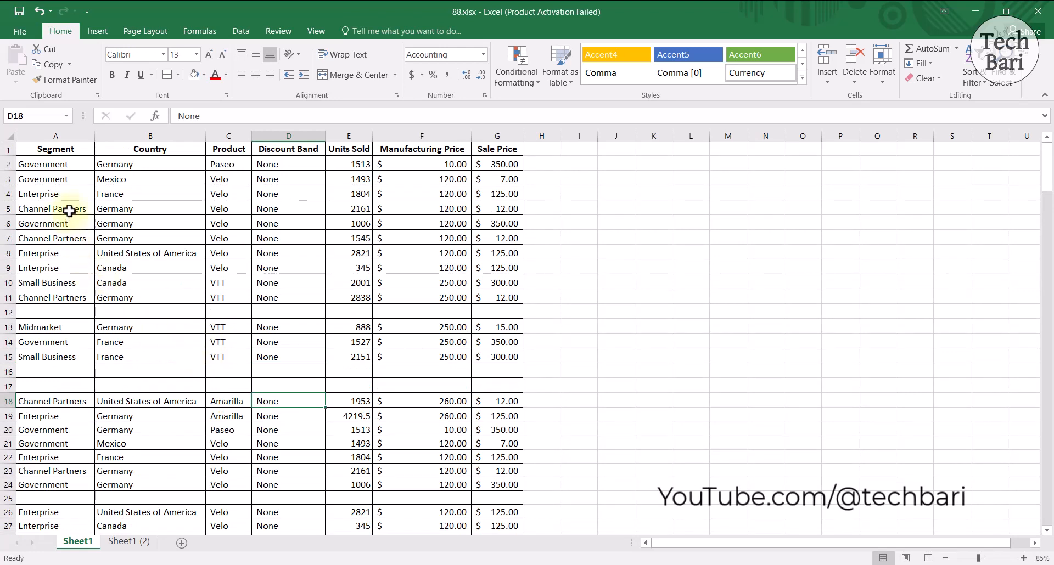
left_click(59, 128)
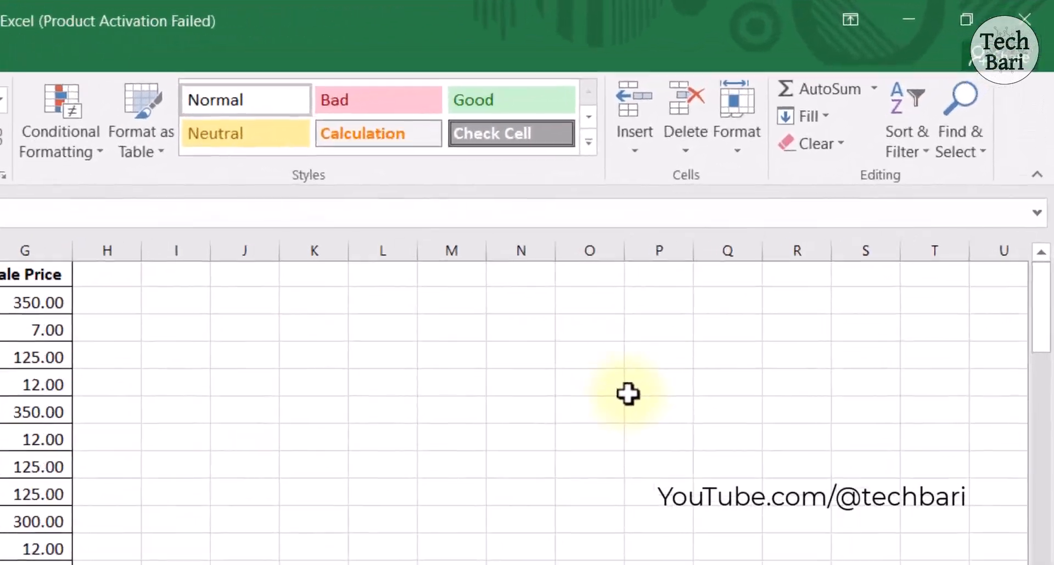
left_click(977, 155)
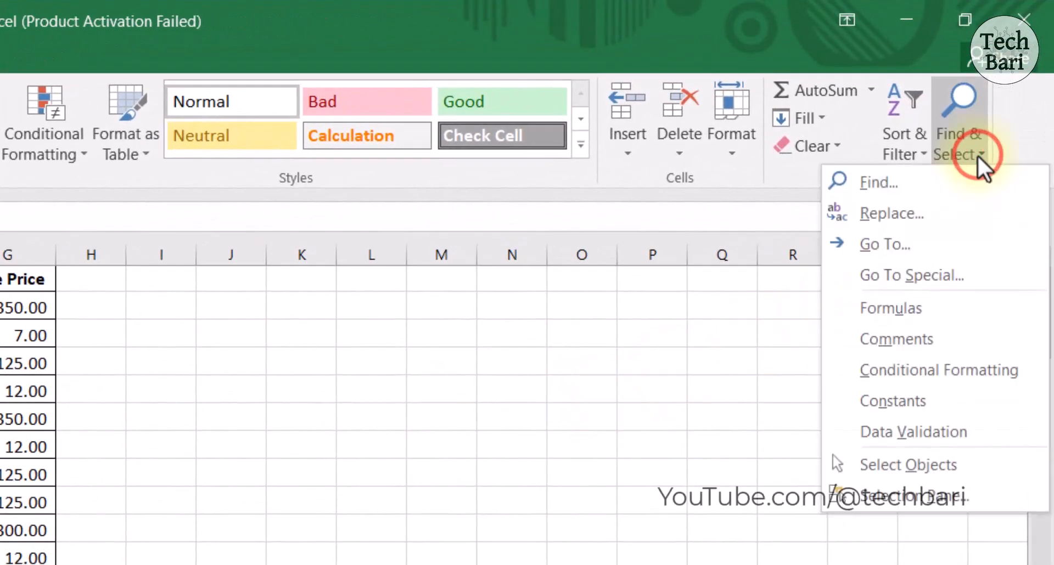
left_click(927, 278)
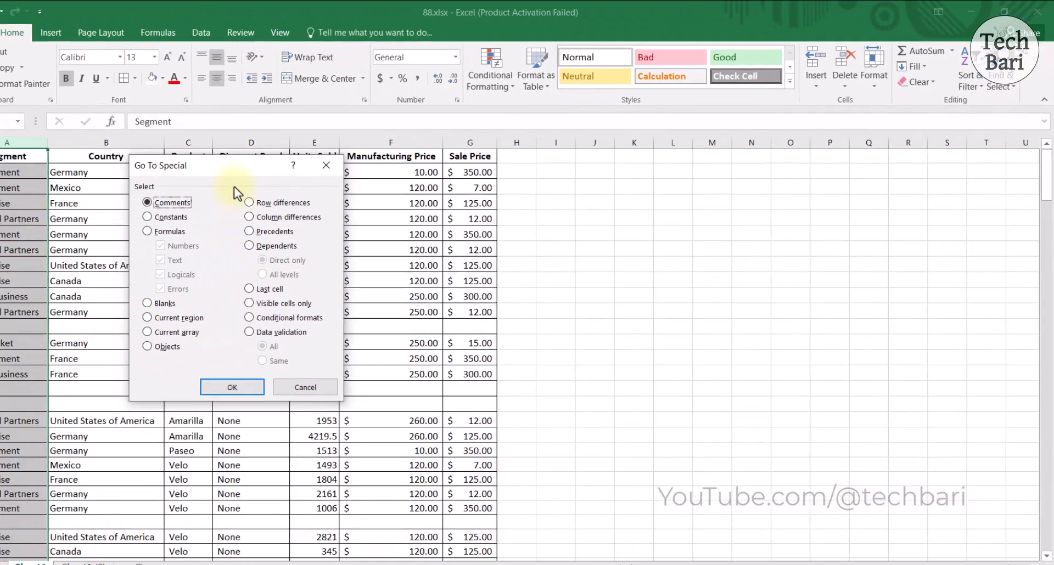
left_click_drag(230, 166, 580, 209)
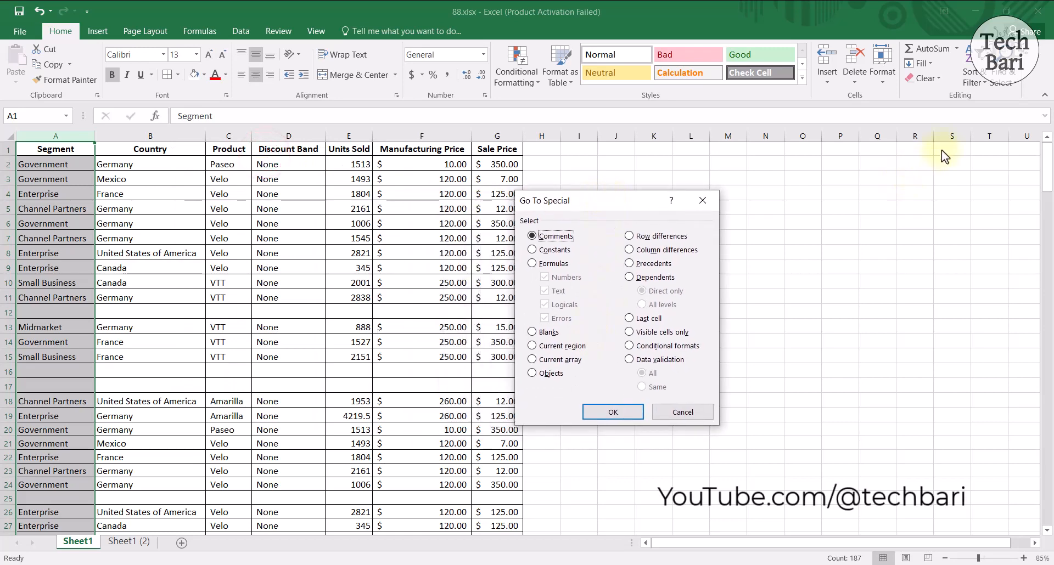
left_click(707, 205)
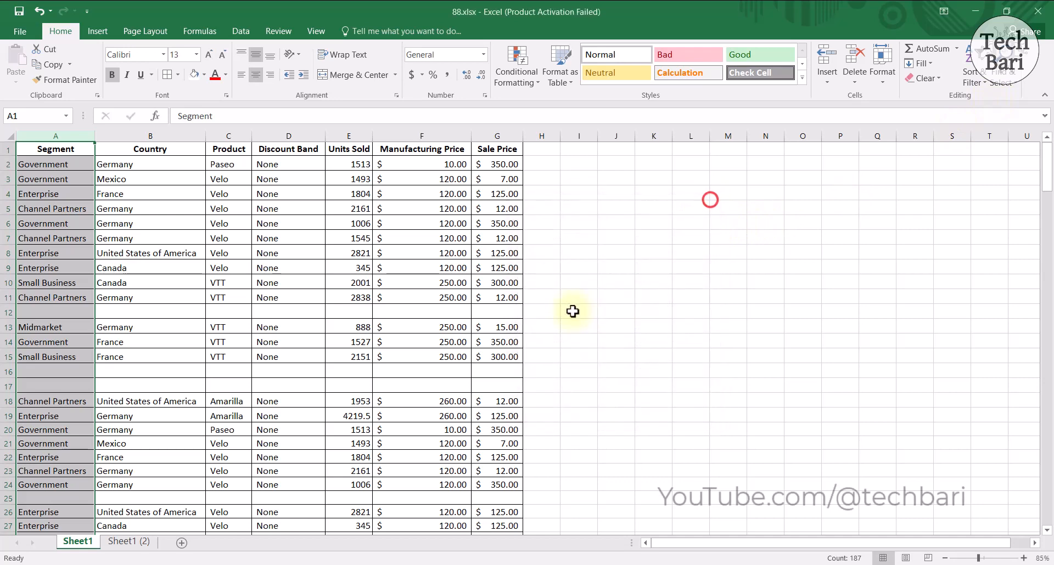
left_click(571, 309)
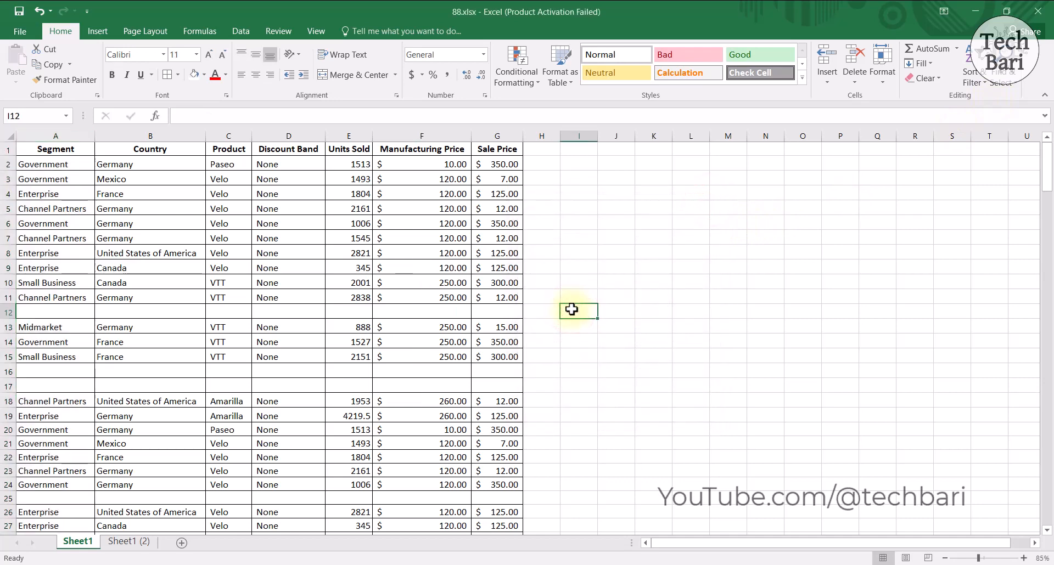
Select all blank cells in the sales table using Go To Special with the Blanks option, and check the selected rows.
key("ctrl+g")
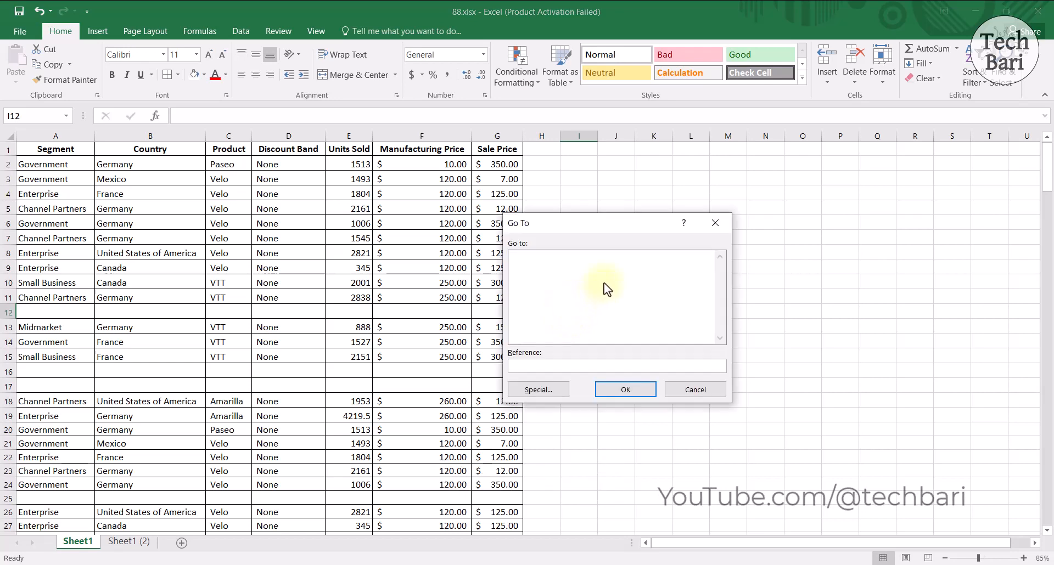
left_click(551, 394)
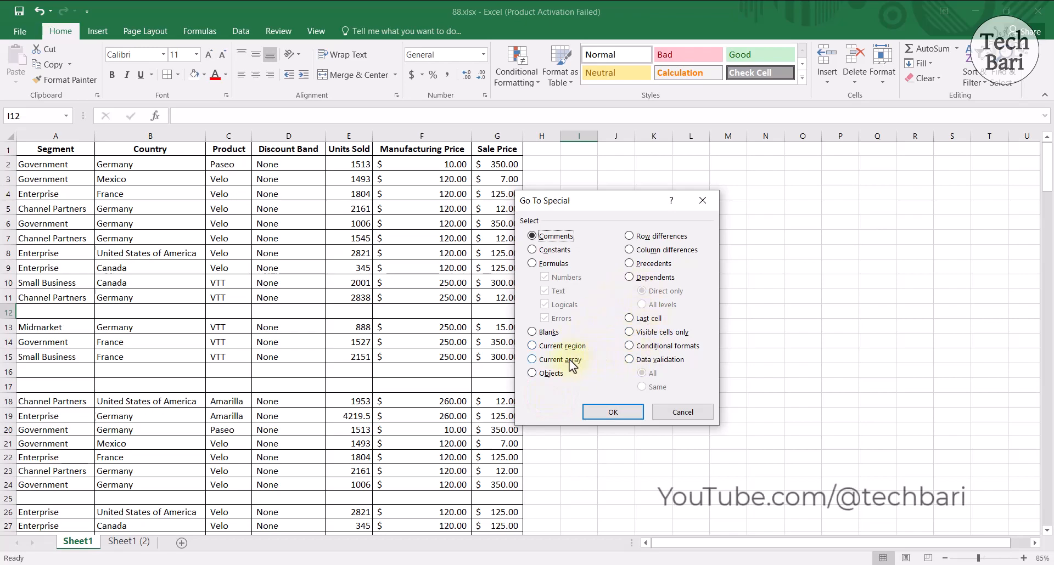
left_click(532, 333)
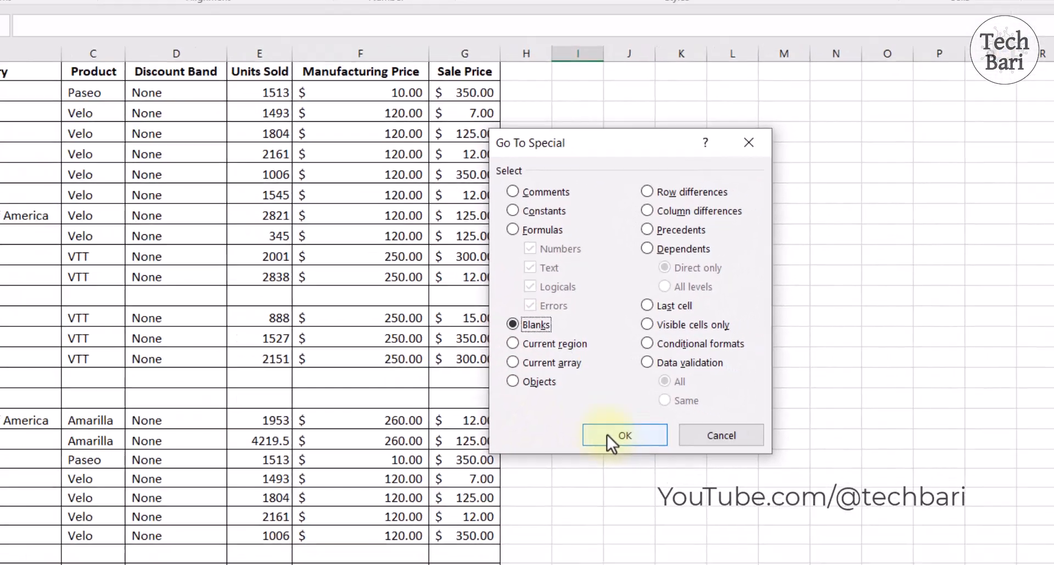
left_click(607, 435)
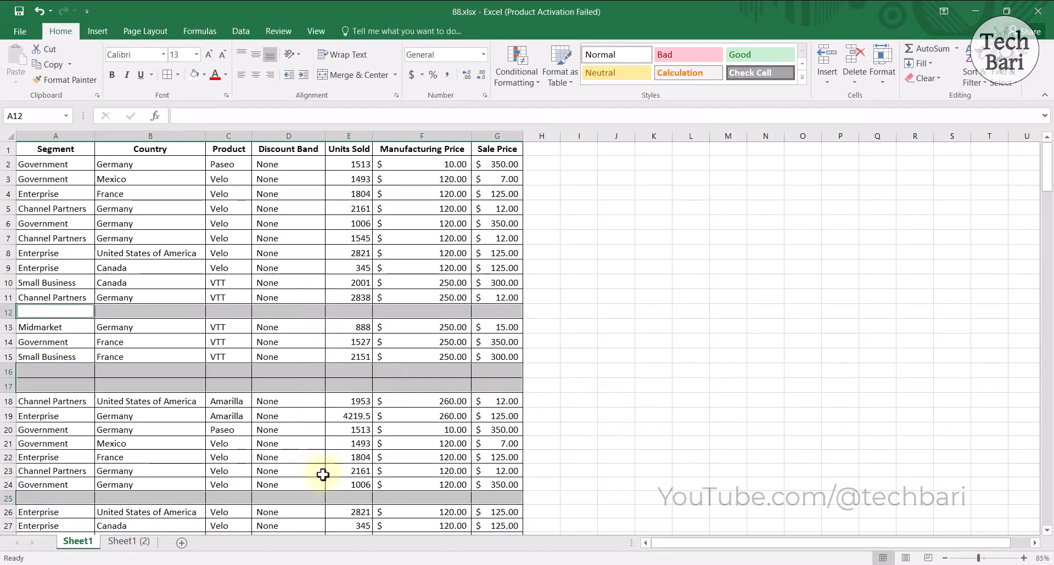
scroll(323, 474, "down", 5)
scroll(323, 476, "down", 14)
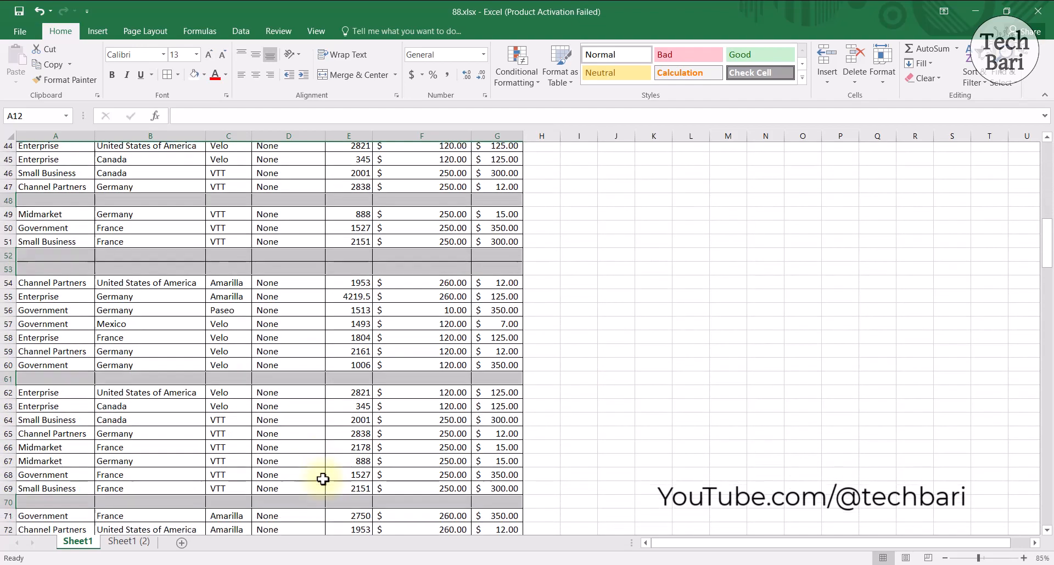
scroll(323, 479, "down", 14)
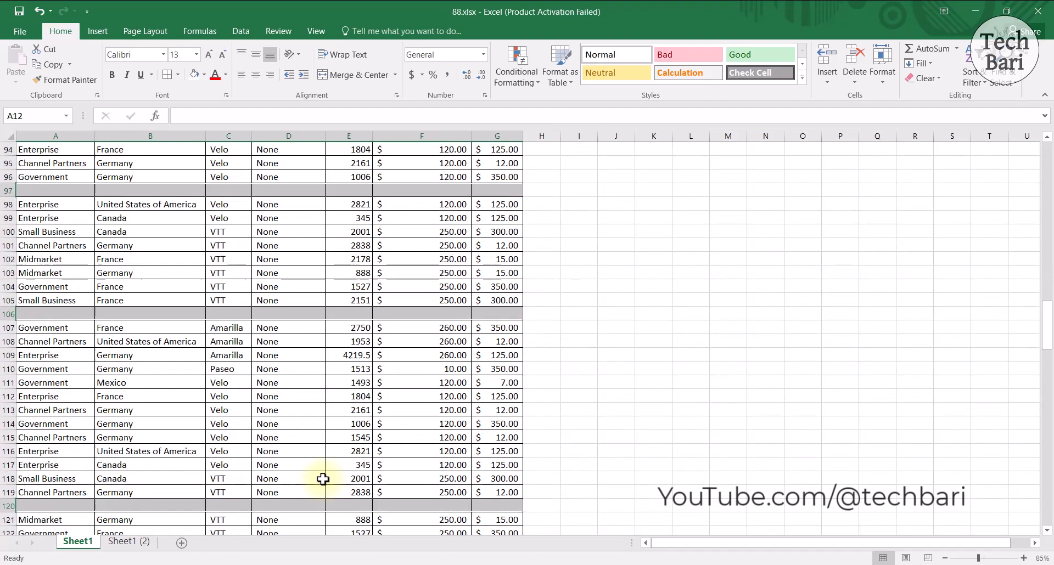
Delete the sheet rows of all the selected blank cells on Sheet1 and check the sales table for leftover blank rows.
scroll(322, 479, "up", 20)
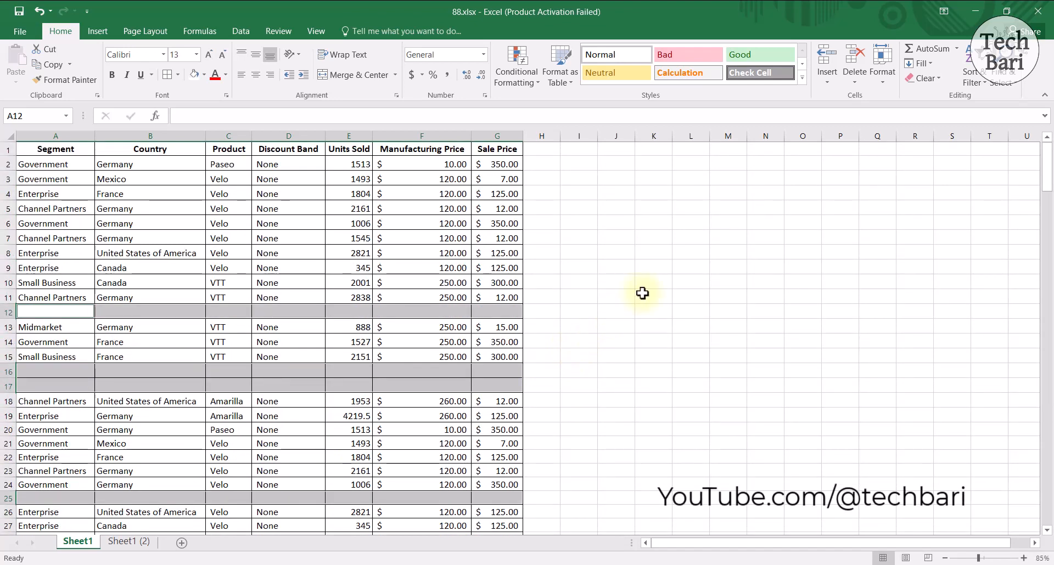
left_click(855, 84)
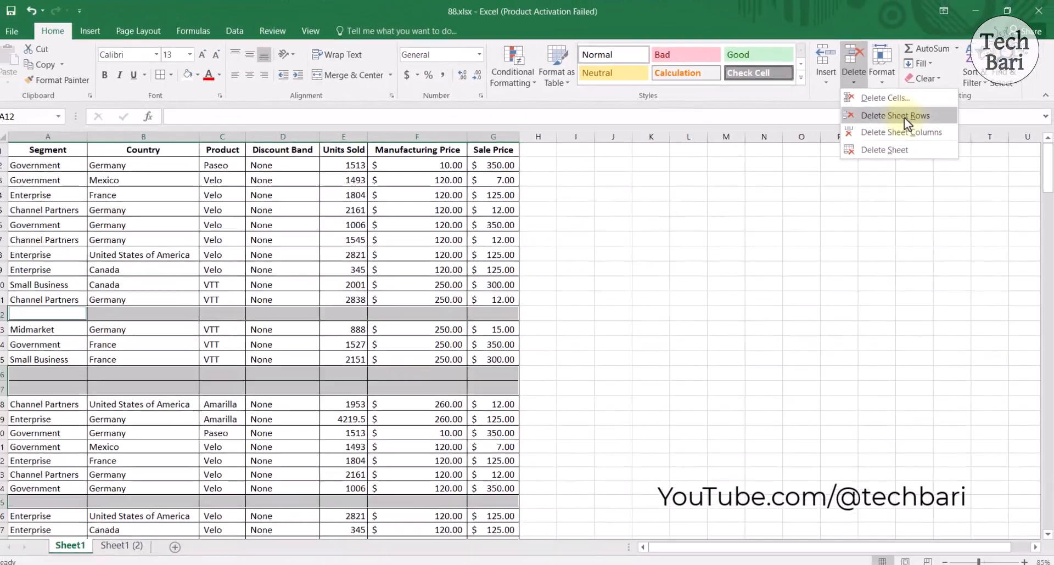
left_click(861, 178)
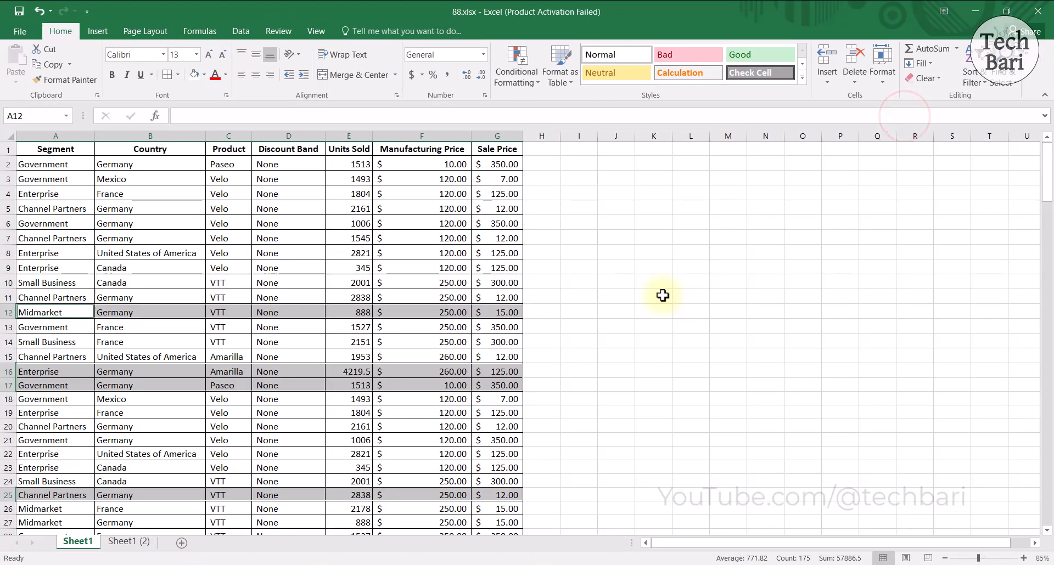
left_click(608, 311)
scroll(295, 247, "down", 18)
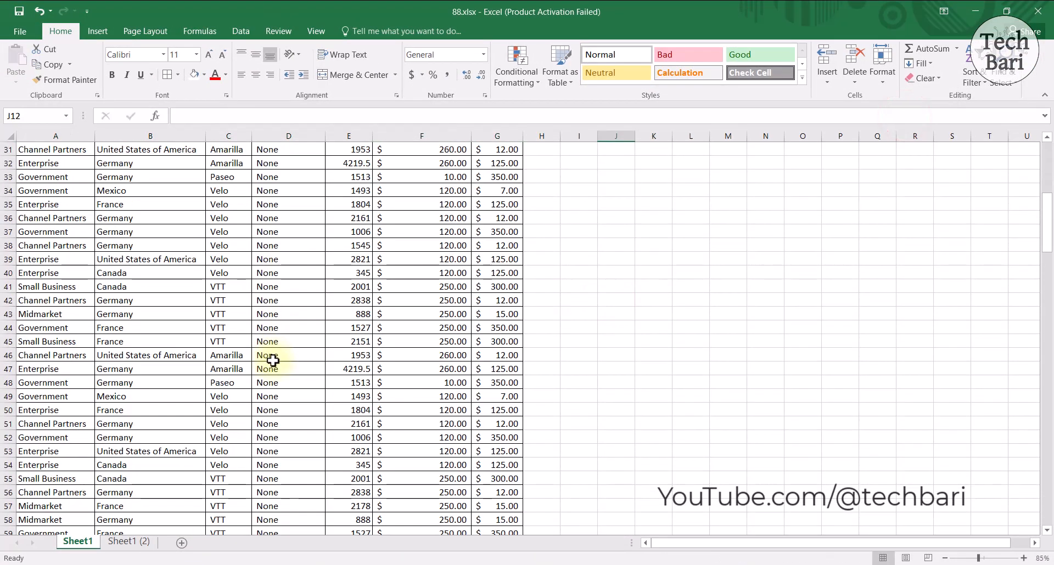
scroll(264, 393, "down", 20)
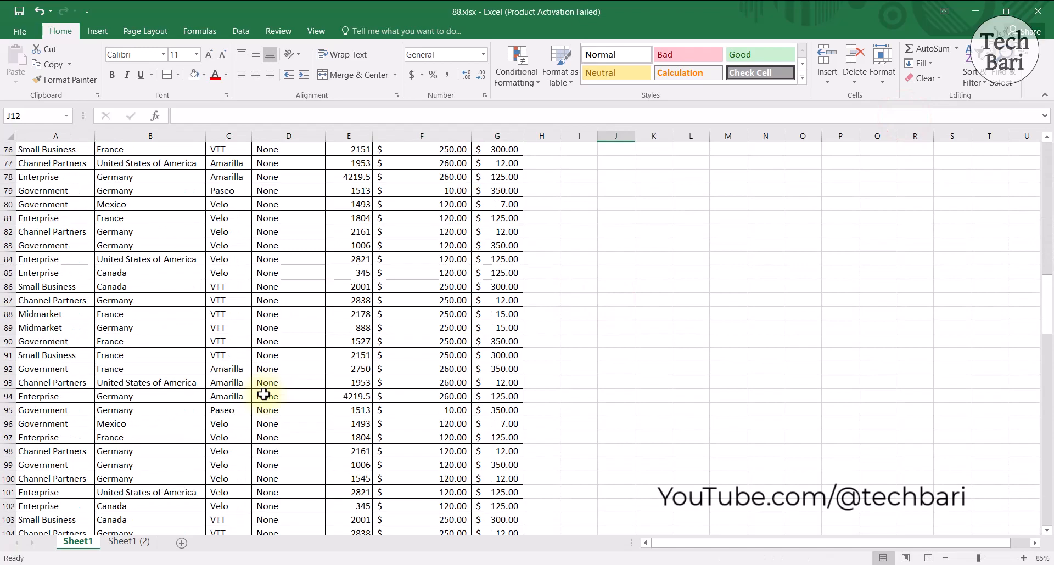
scroll(264, 396, "up", 20)
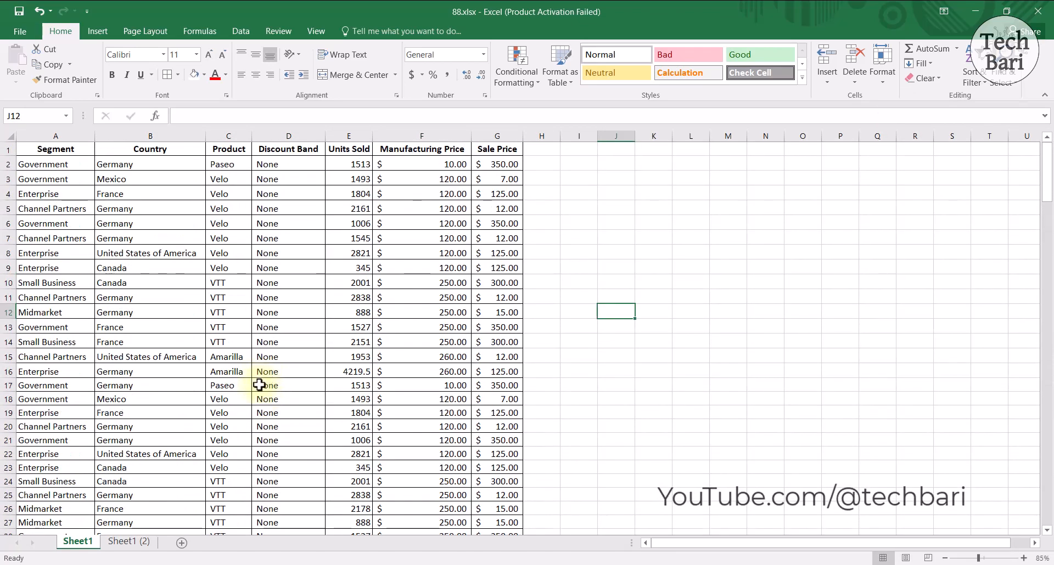
Switch to the Sheet1 (2) sheet and select the first empty cell in the Sale Price column.
left_click(129, 542)
left_click(540, 264)
left_click(498, 224)
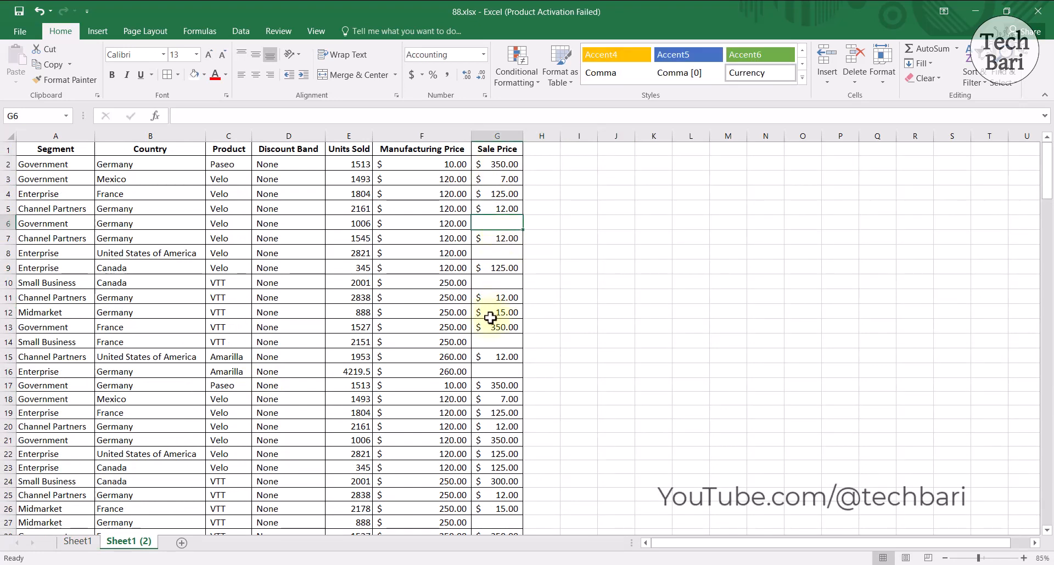
Look through the Sale Price column of the Sheet1 (2) table for records with empty cells.
scroll(490, 317, "down", 16)
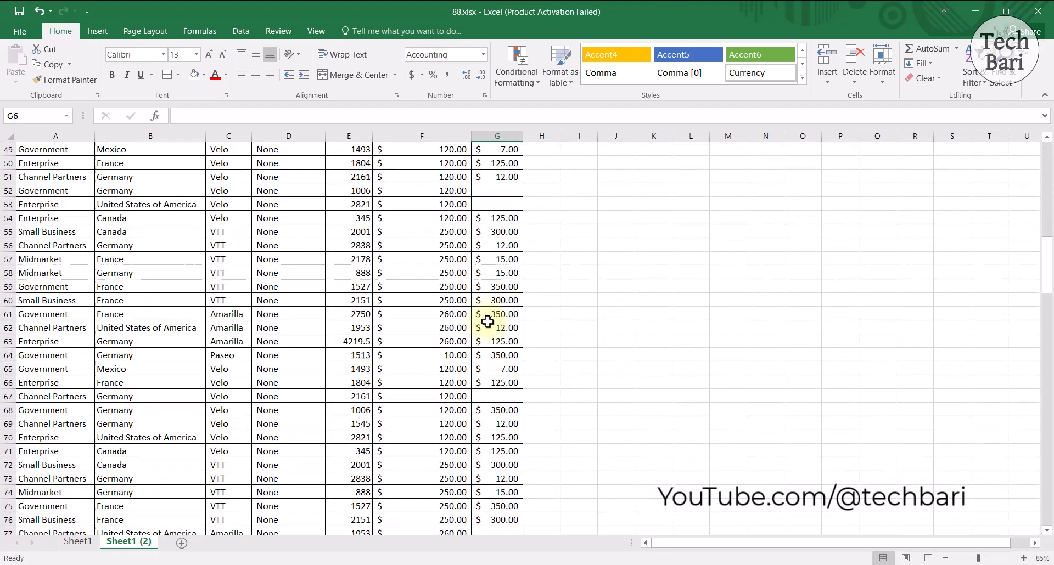
scroll(487, 322, "down", 4)
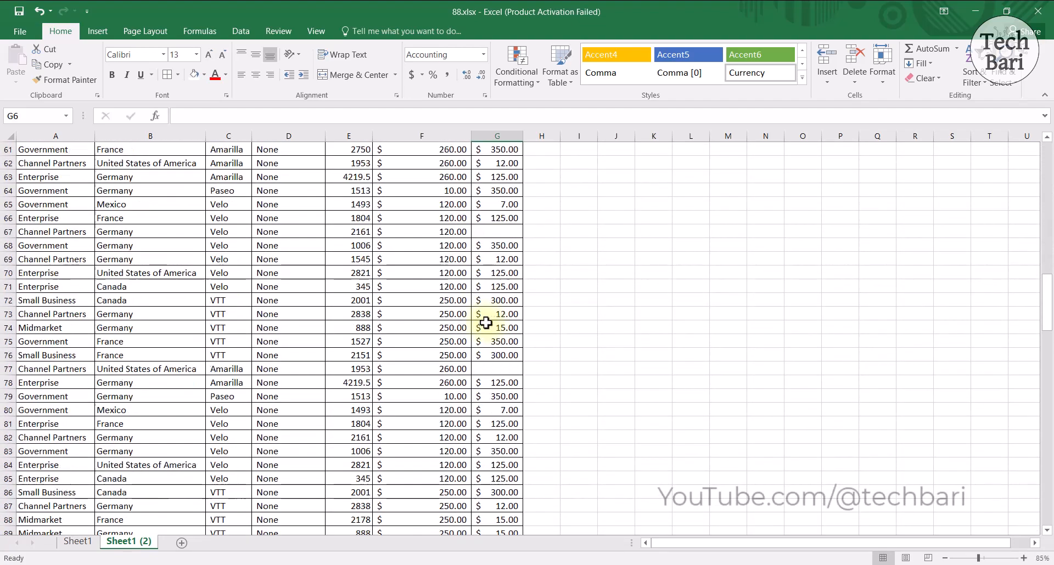
scroll(486, 323, "up", 20)
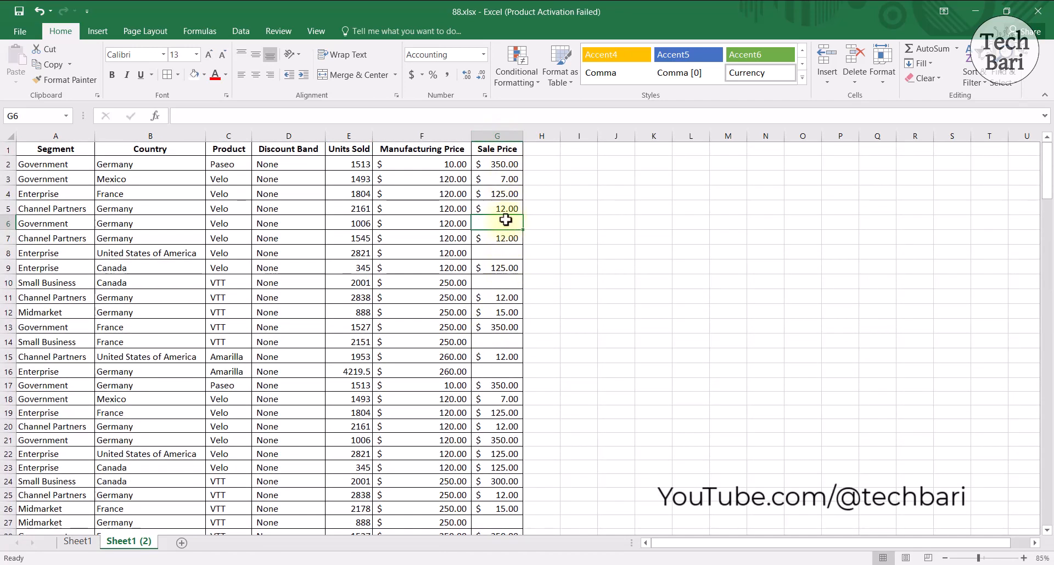
scroll(503, 326, "down", 20)
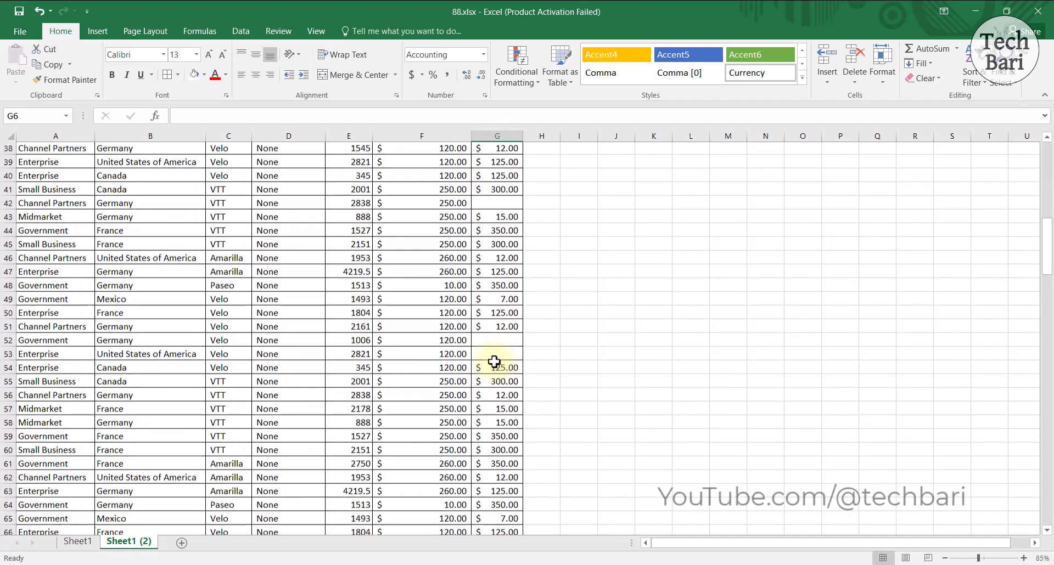
scroll(493, 362, "down", 8)
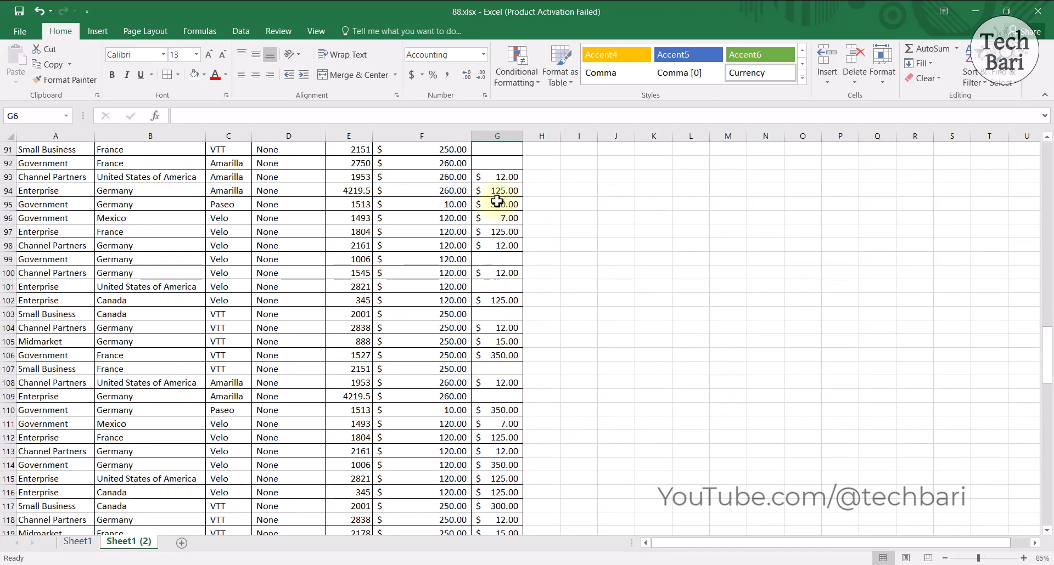
scroll(504, 260, "up", 1)
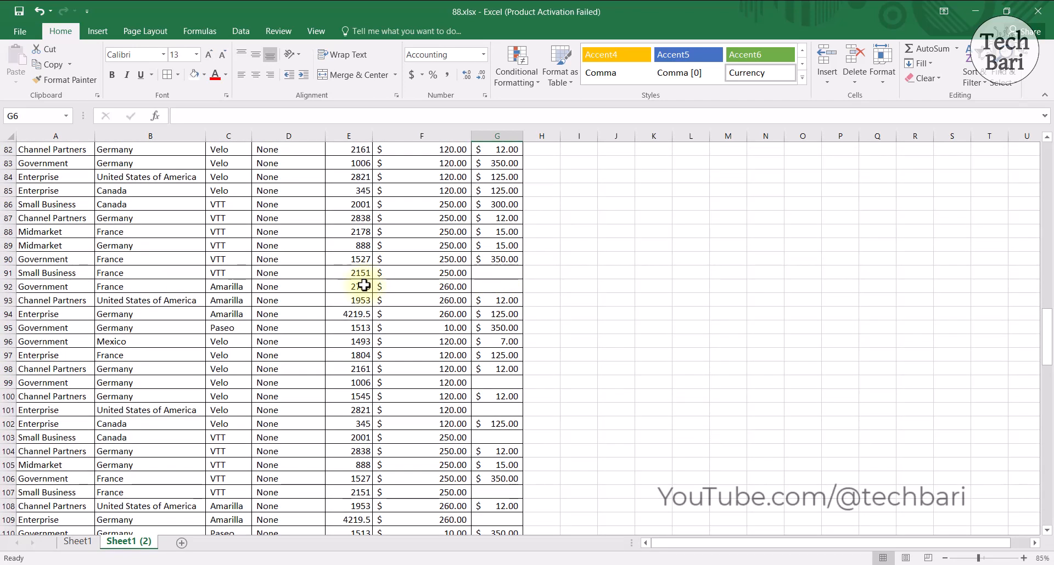
scroll(362, 285, "down", 7)
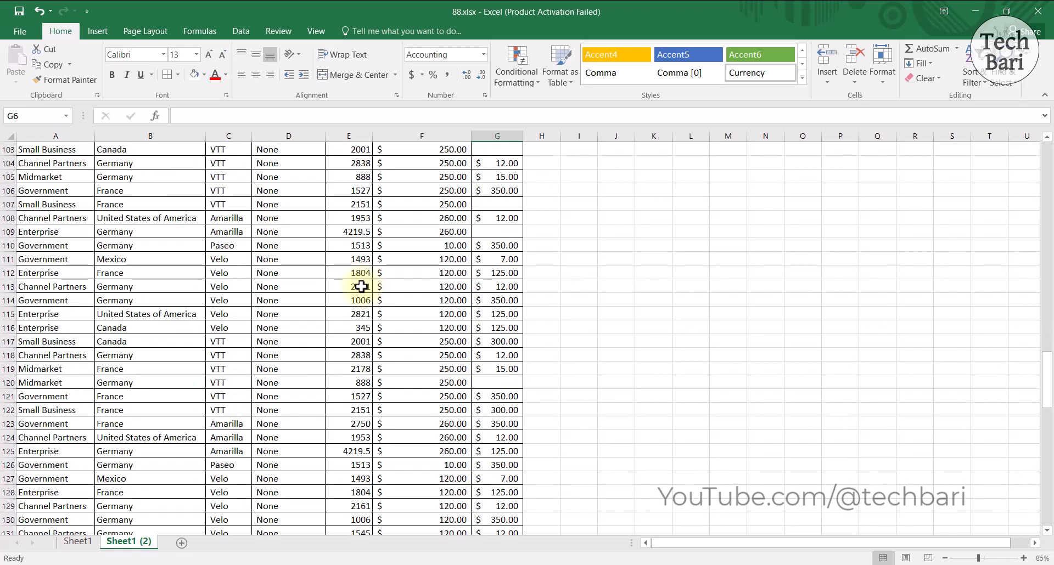
scroll(362, 287, "up", 20)
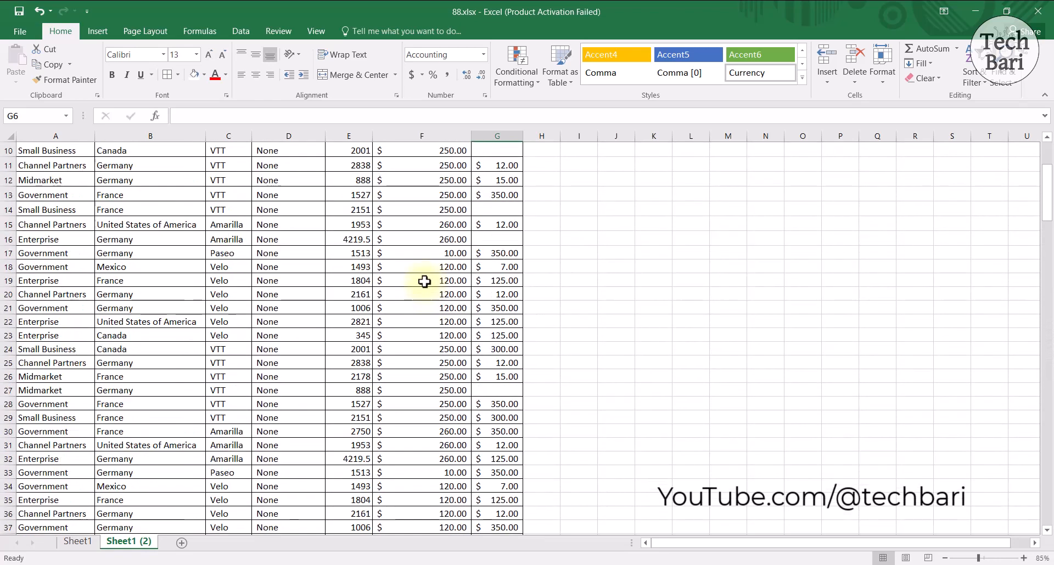
scroll(424, 282, "up", 3)
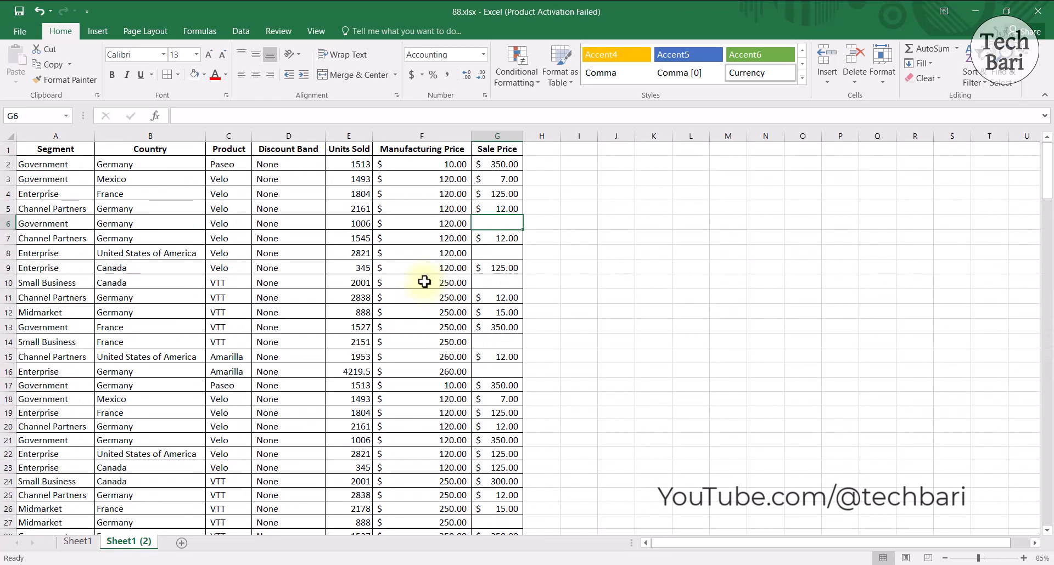
Select all blank cells in the Sale Price column using Go To Special with the Blanks option.
left_click(499, 129)
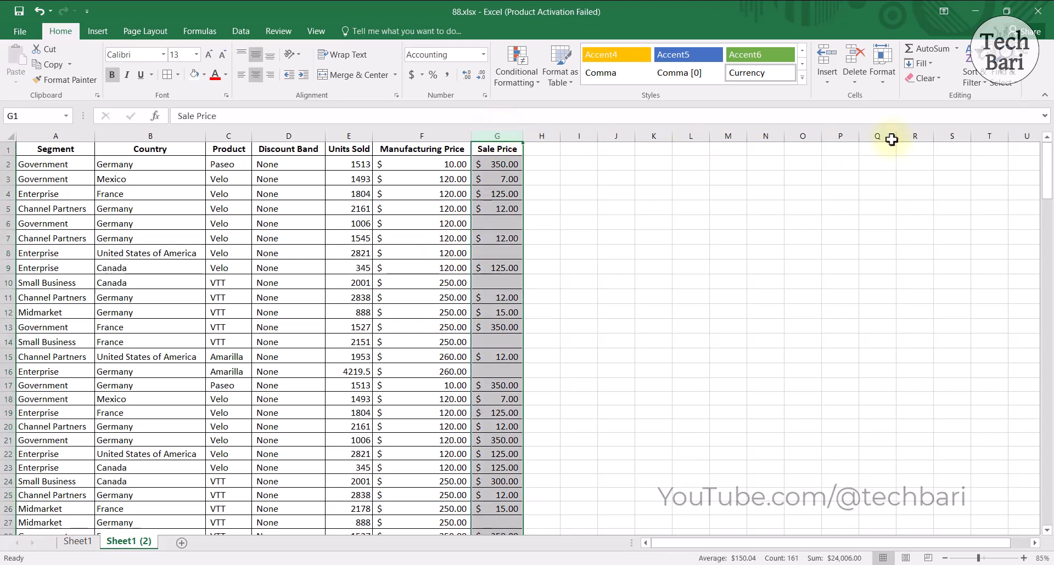
left_click(1017, 85)
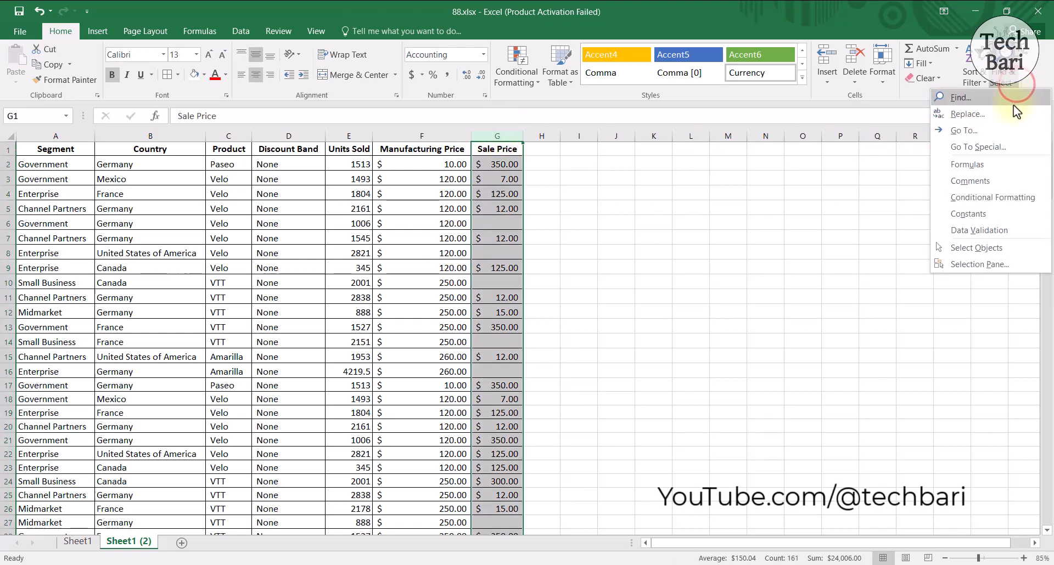
left_click(973, 147)
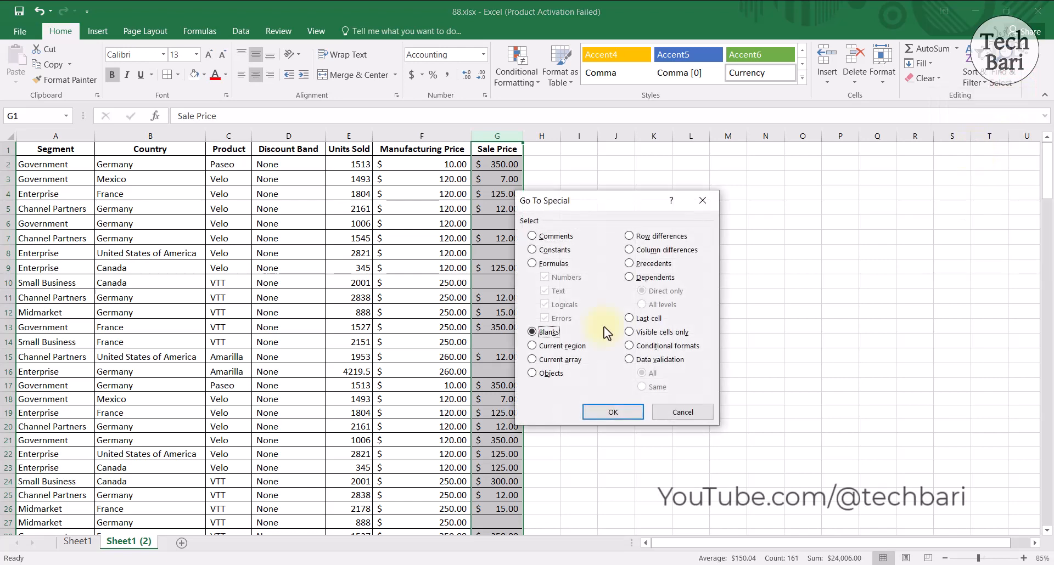
left_click(597, 413)
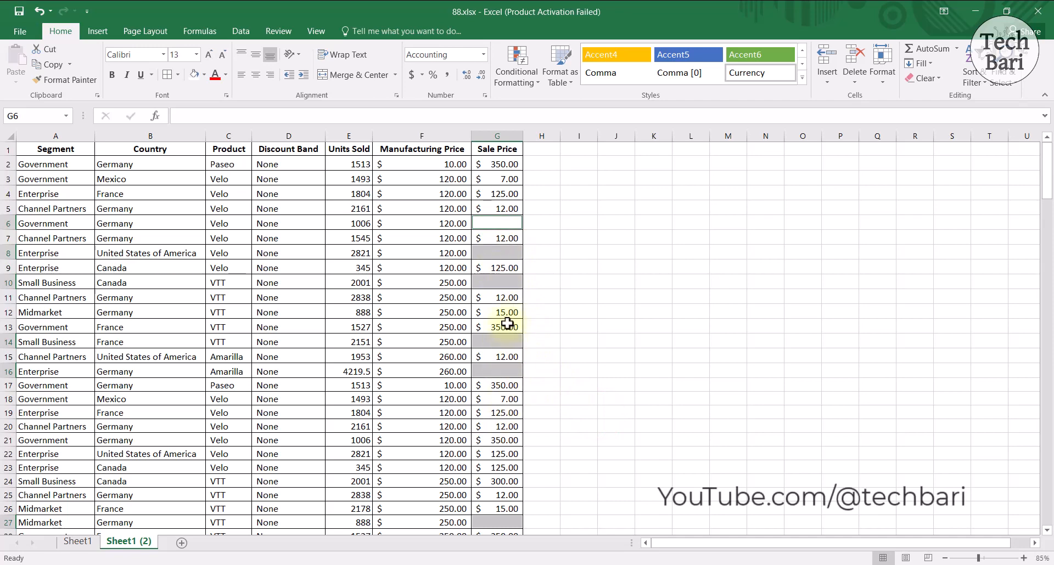
Delete the records with a blank Sale Price using Delete Cells with the Entire row option, and clear the selection.
left_click(856, 82)
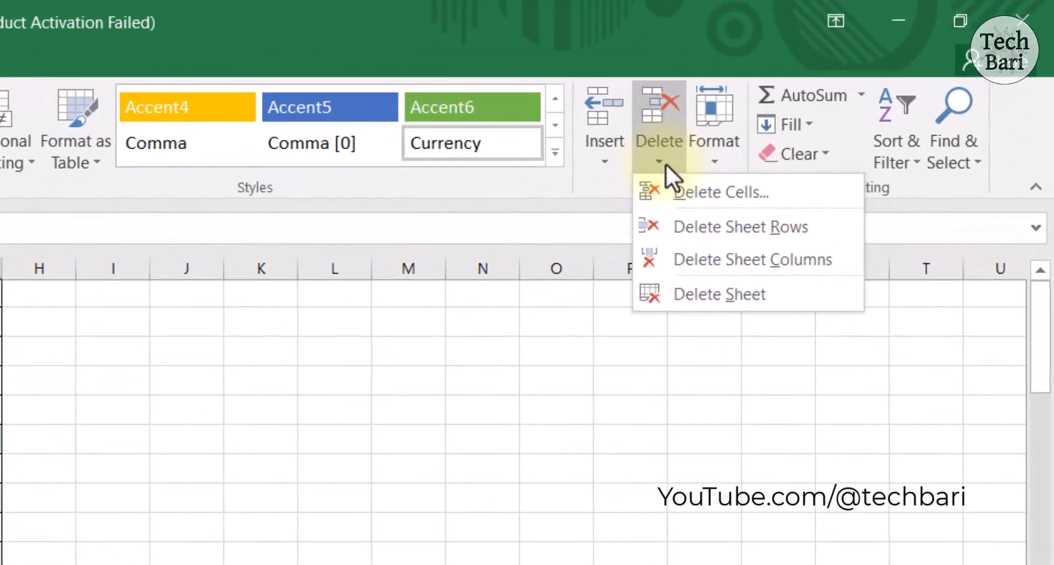
left_click(734, 196)
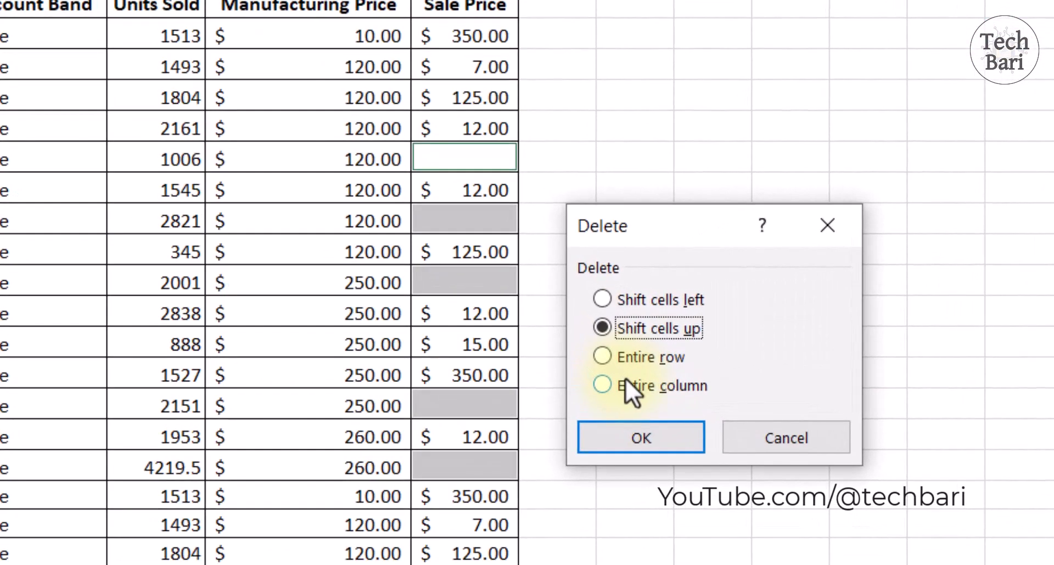
left_click(604, 356)
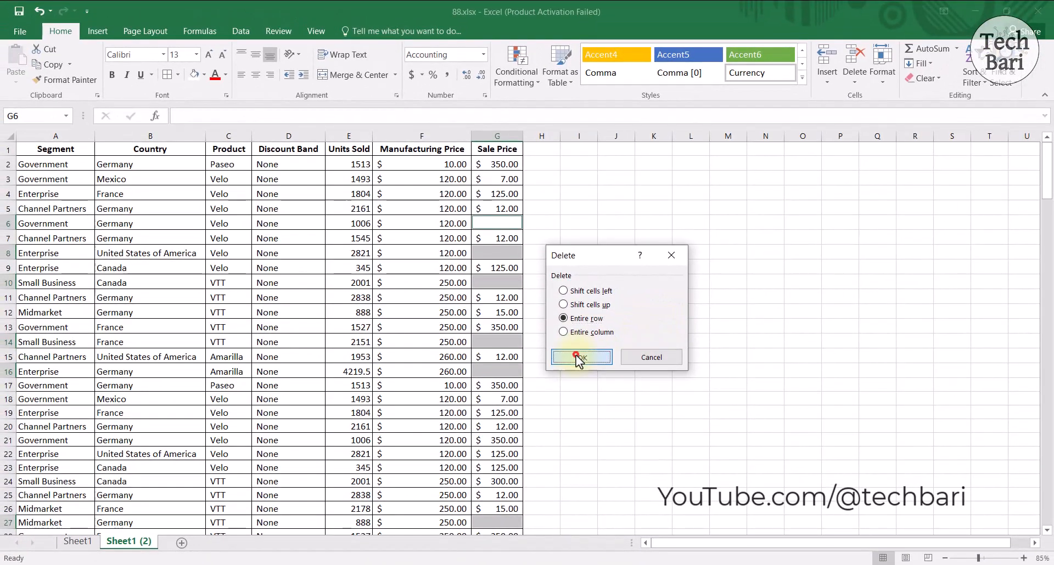
left_click(622, 412)
left_click(547, 346)
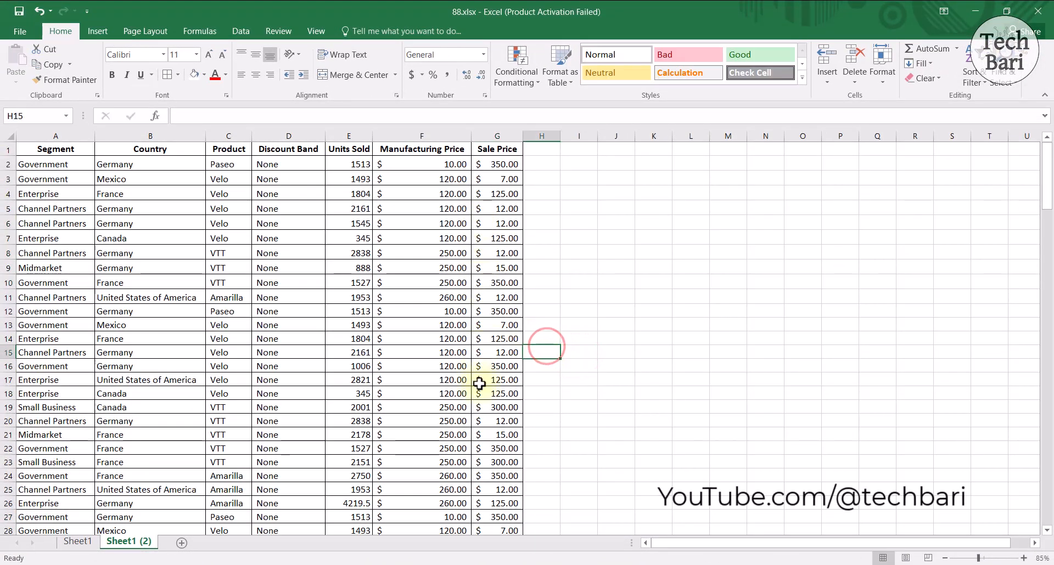
Look through the whole Sheet1 (2) table for any remaining records with a blank Sale Price.
scroll(487, 417, "down", 8)
scroll(487, 417, "down", 20)
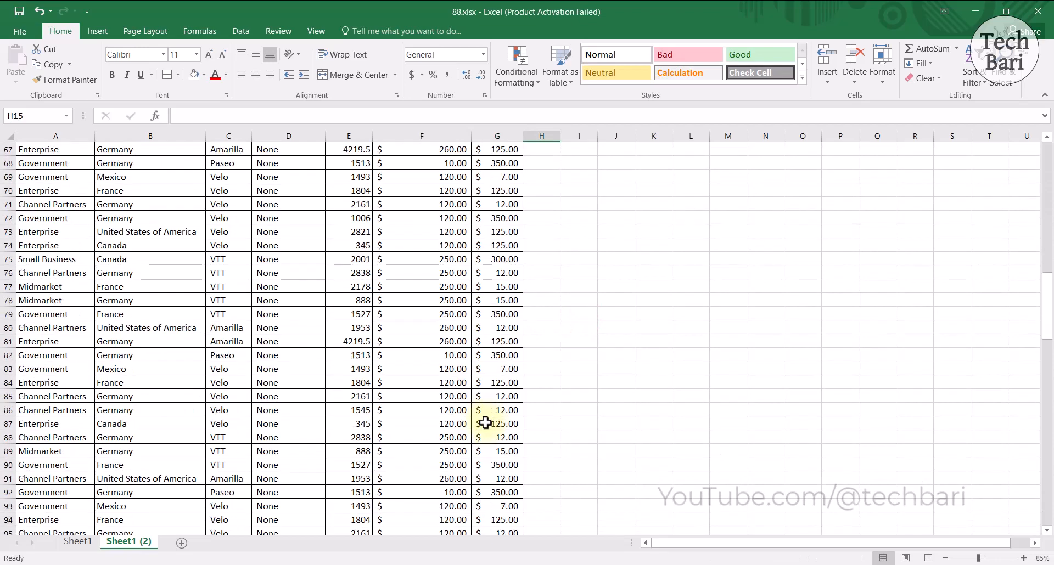
scroll(485, 425, "down", 18)
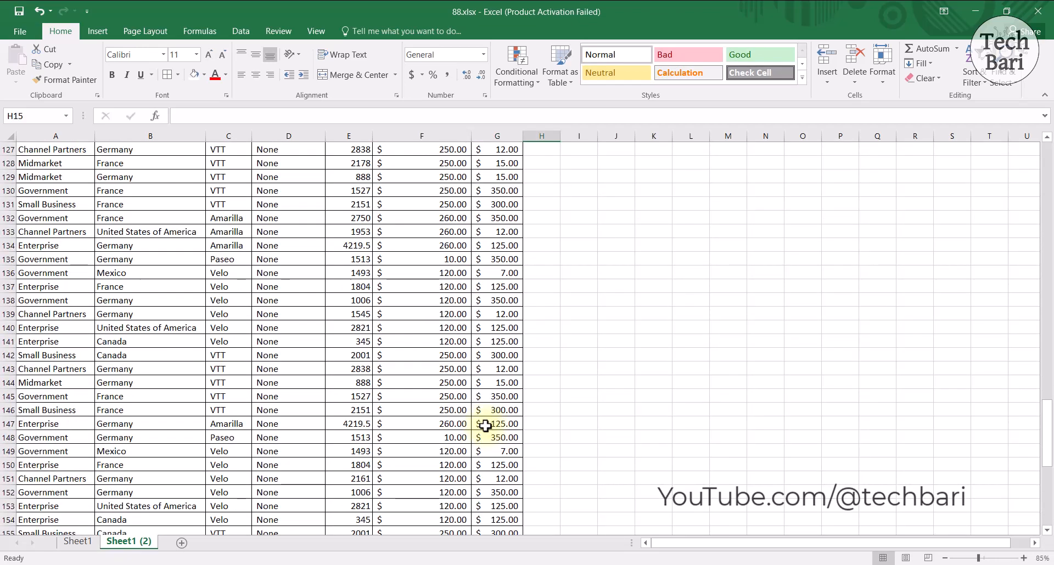
scroll(481, 422, "up", 5)
scroll(480, 422, "up", 20)
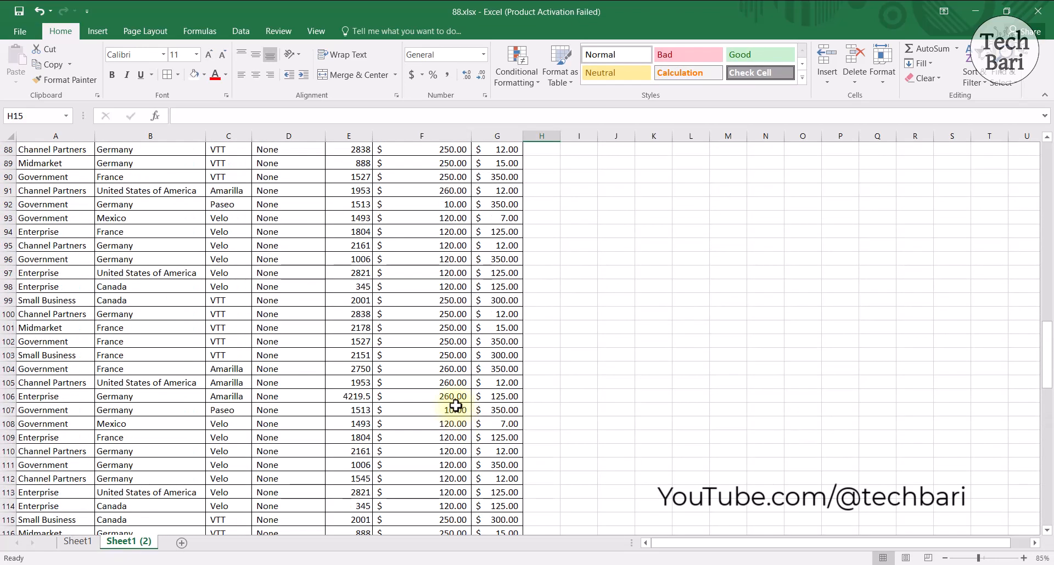
scroll(456, 397, "up", 10)
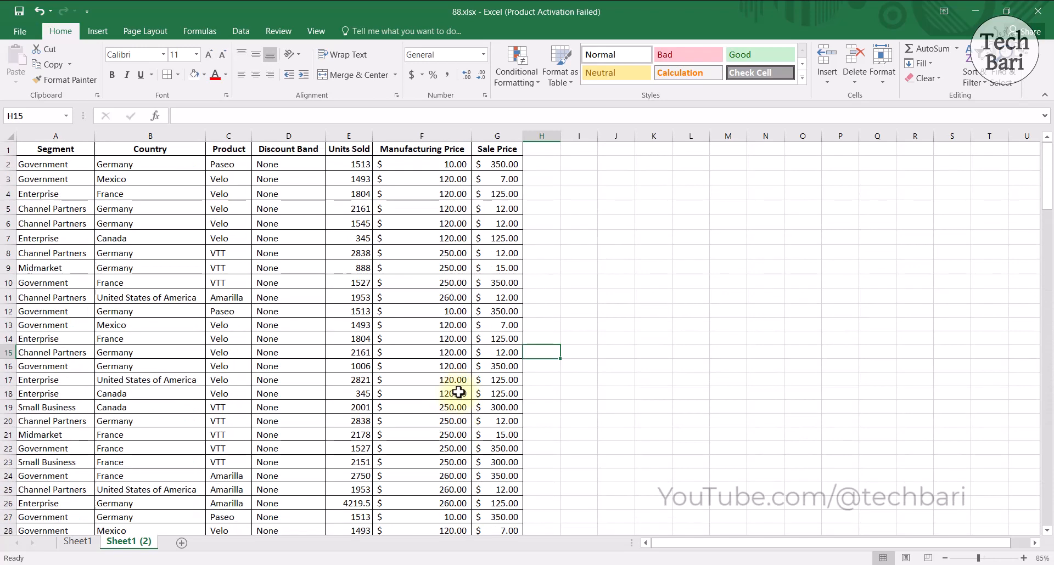
left_click(549, 340)
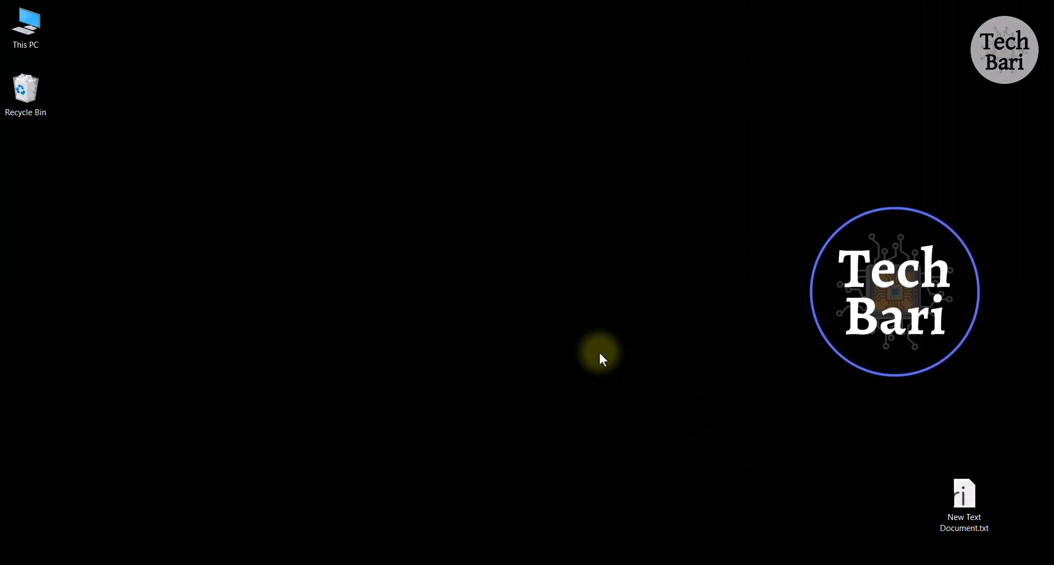
right_click(532, 251)
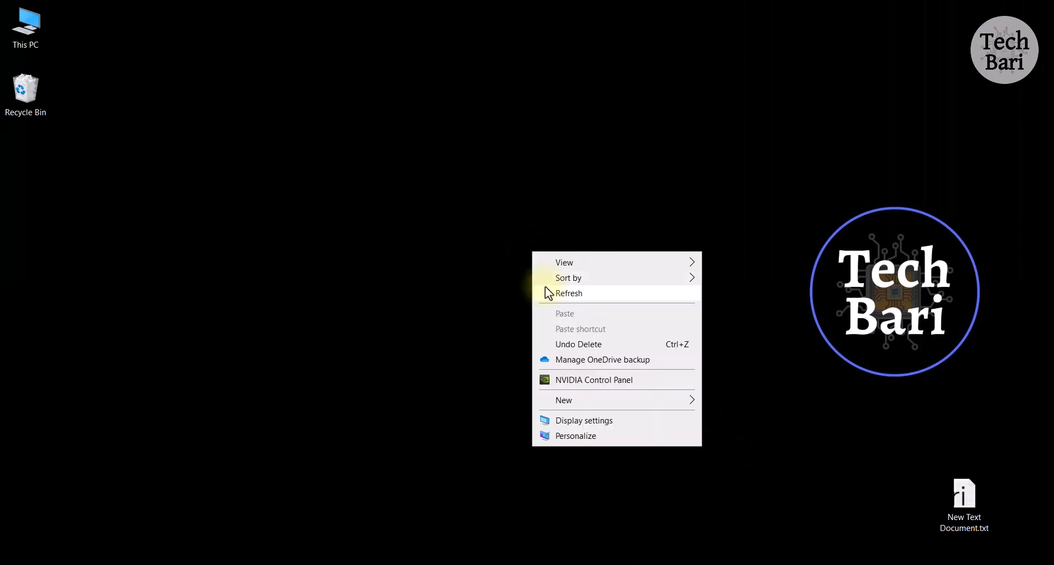